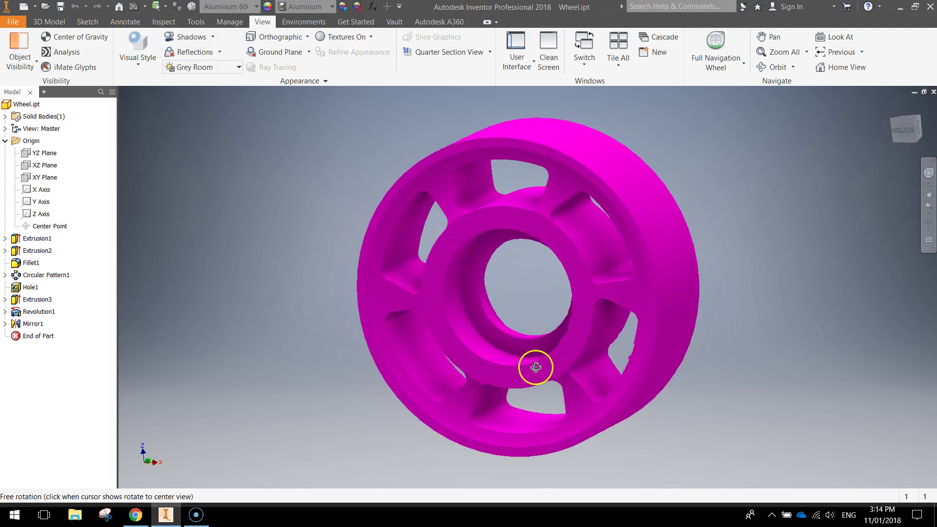
pyautogui.moveTo(531, 380); pyautogui.dragTo(573, 412)
pyautogui.press('Escape')
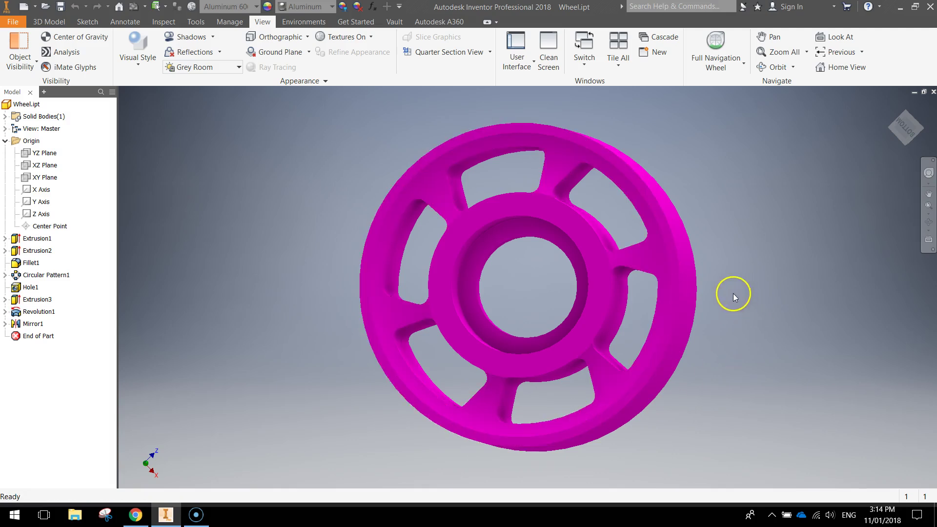
# Create a new metric part file from the Standard (mm).ipt template.
pyautogui.click(15, 24)
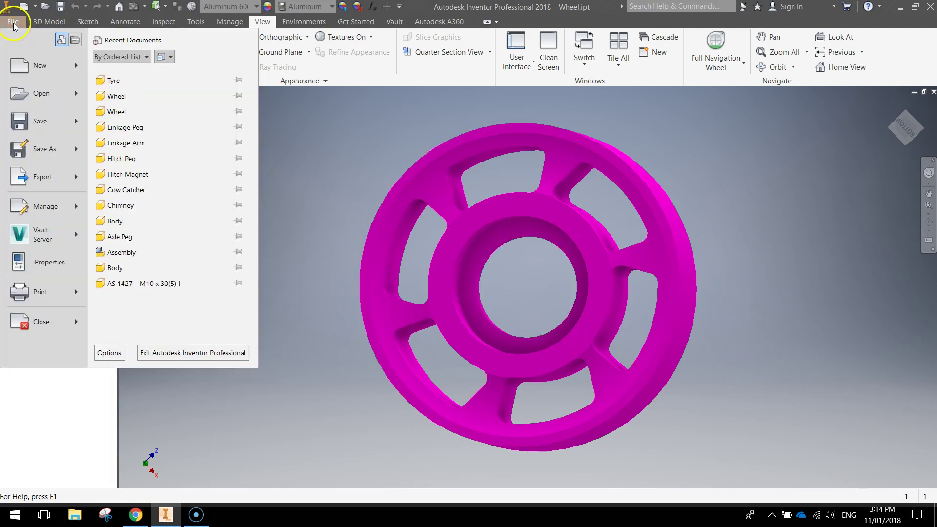
pyautogui.click(43, 66)
pyautogui.click(219, 126)
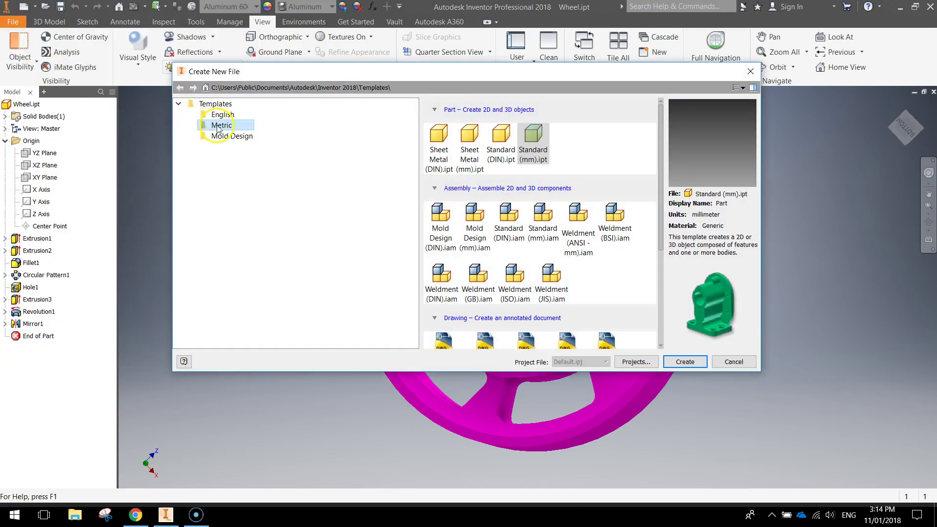
pyautogui.doubleClick(533, 141)
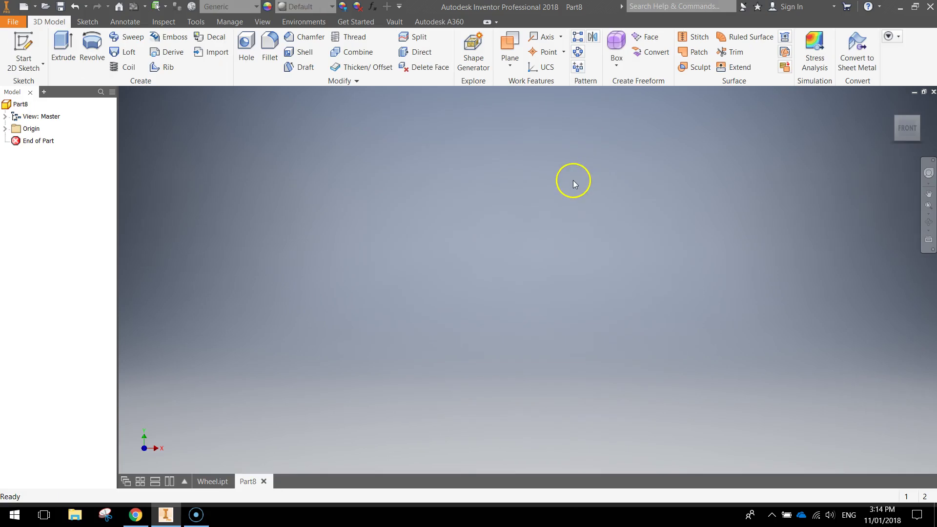
# Sketch a 70 mm diameter circle centred on the origin on the XZ plane and finish the sketch.
pyautogui.click(25, 46)
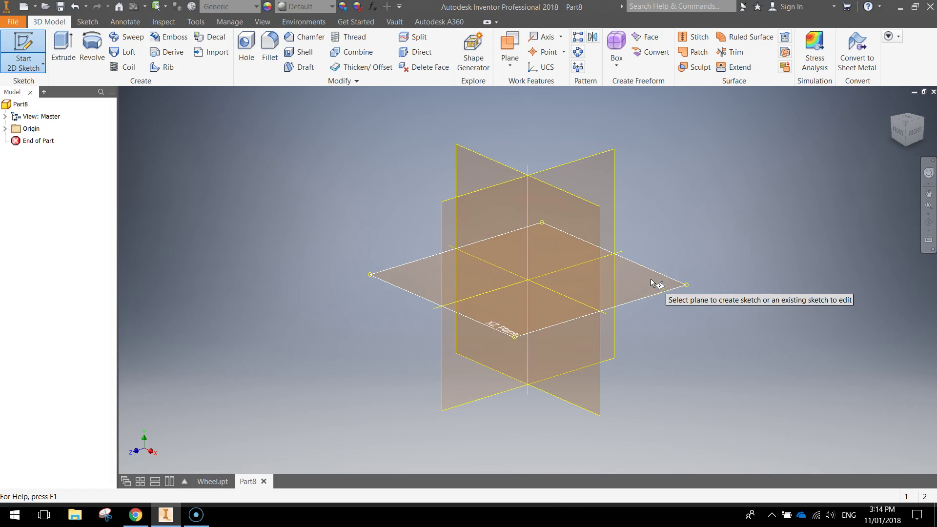
pyautogui.click(651, 282)
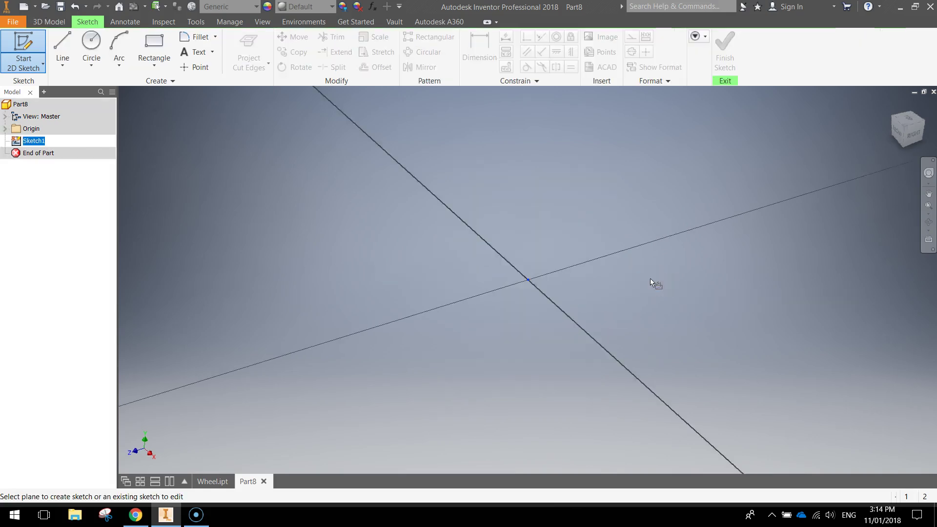
pyautogui.click(87, 42)
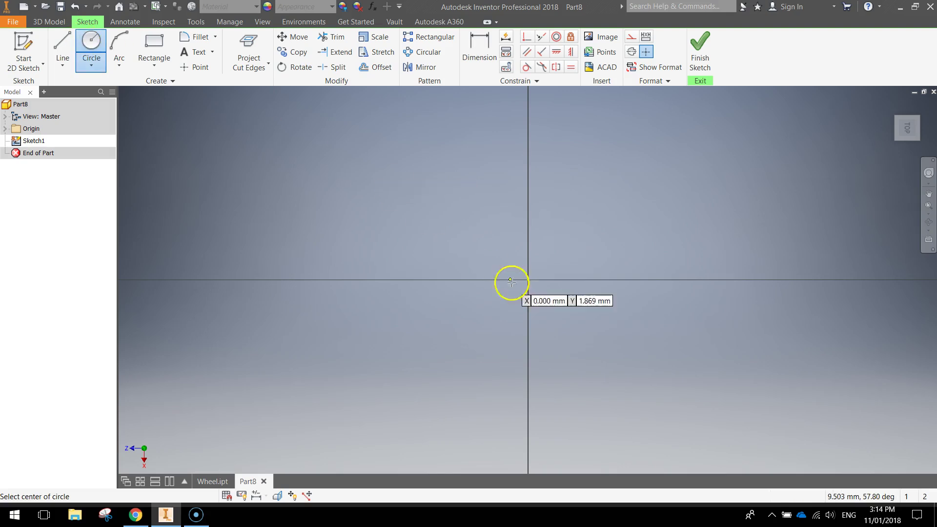
pyautogui.click(528, 279)
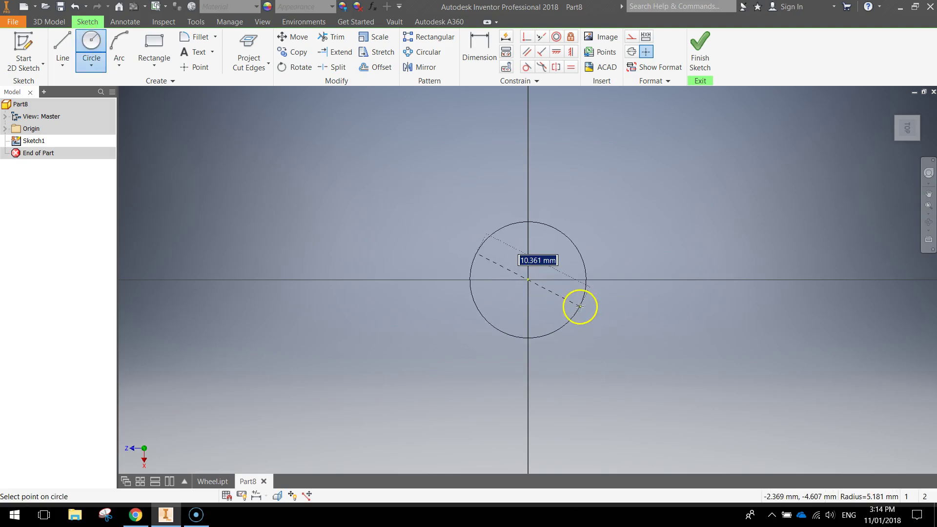
pyautogui.write('70')
pyautogui.click(579, 306)
pyautogui.scroll(-5, 579, 306)
pyautogui.moveTo(585, 306)
pyautogui.mouseDown(button='middle')
pyautogui.moveTo(598, 306)
pyautogui.moveTo(532, 283)
pyautogui.mouseUp(button='middle')
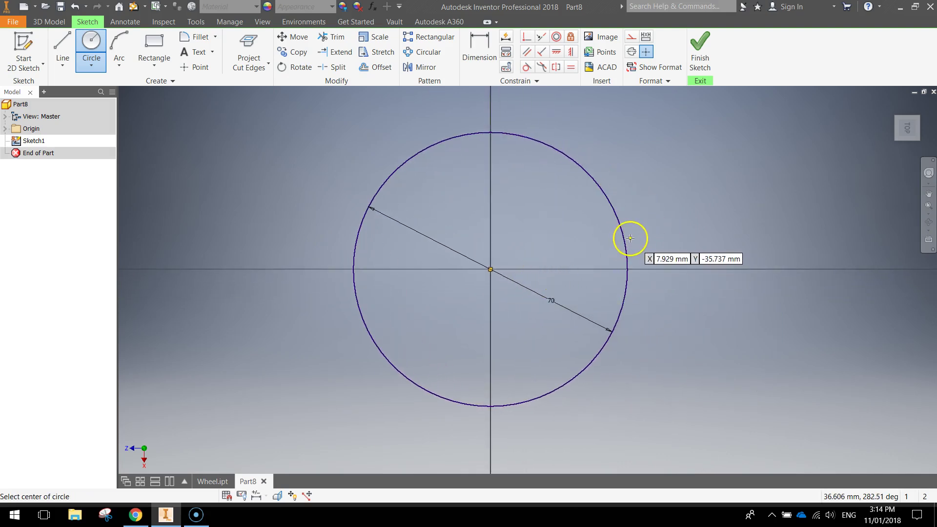
pyautogui.click(699, 49)
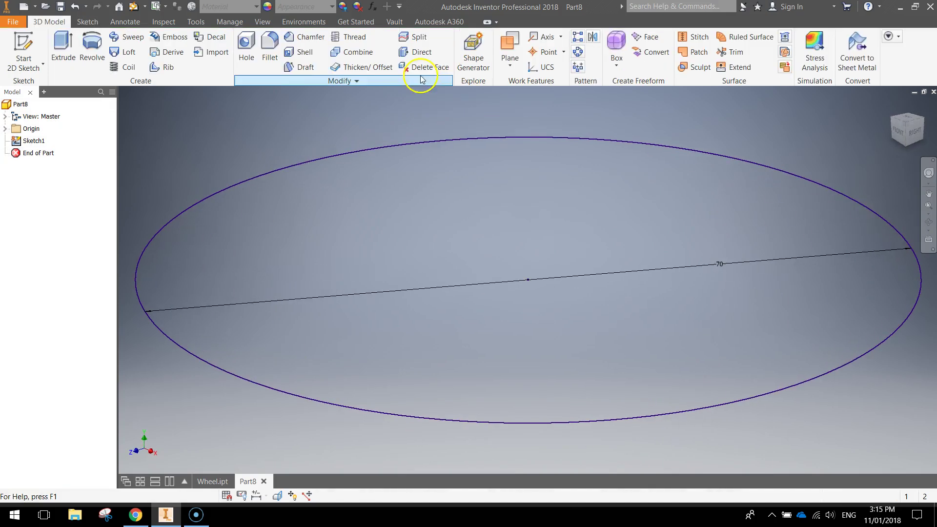
# Extrude the circle 24 mm symmetrically about the sketch plane as a solid.
pyautogui.click(61, 51)
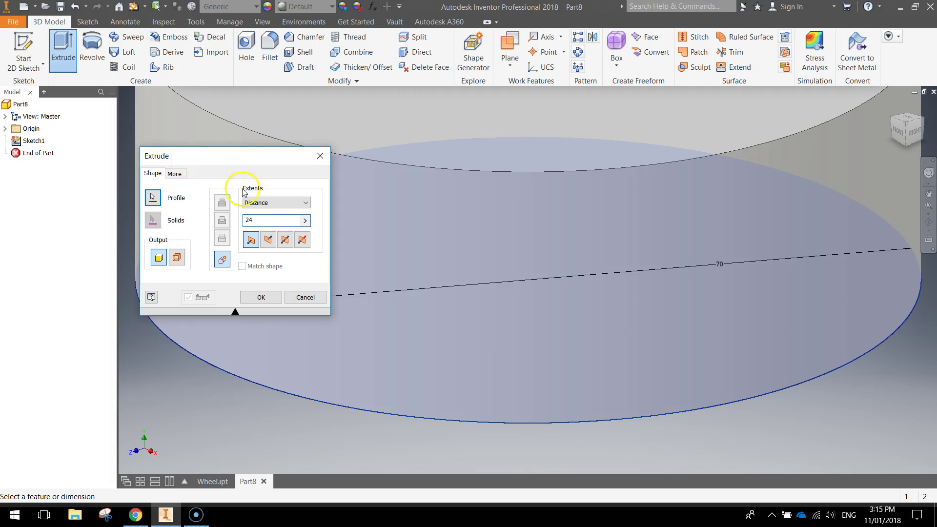
pyautogui.scroll(-5, 466, 241)
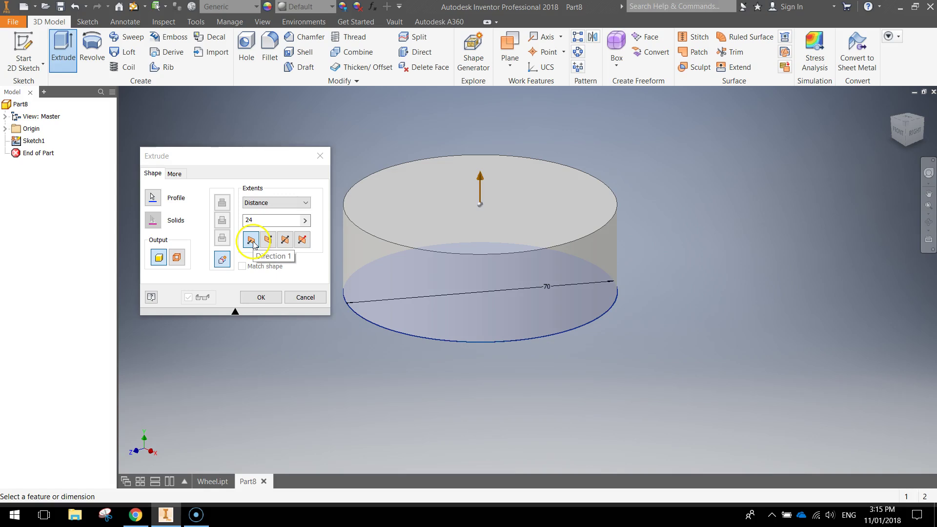
pyautogui.click(285, 240)
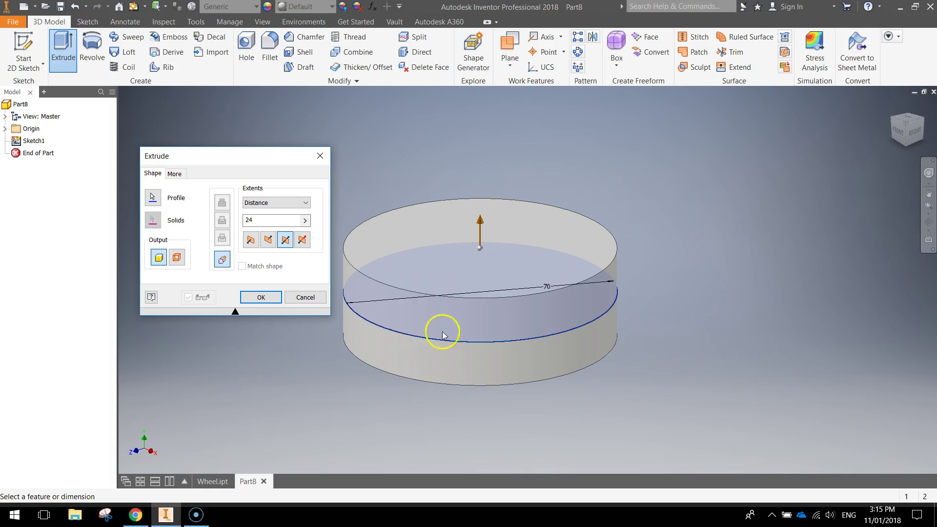
pyautogui.click(257, 297)
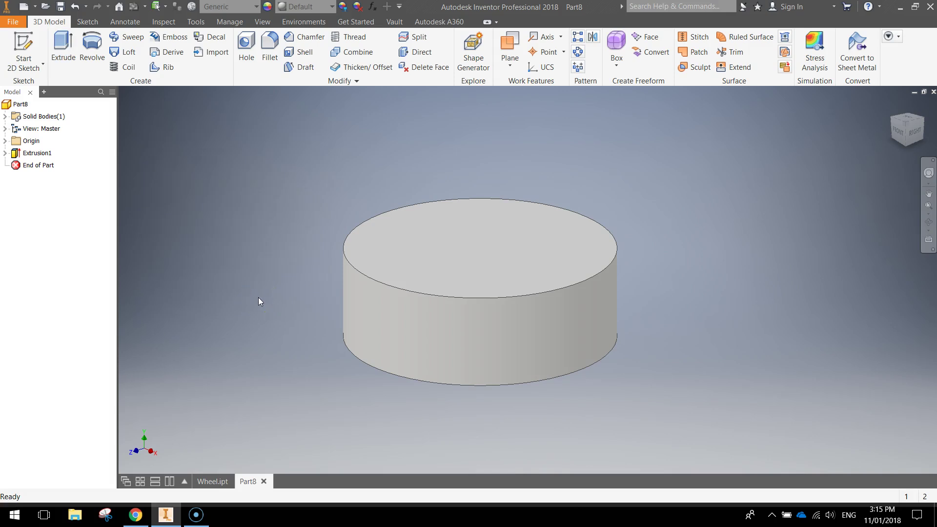
pyautogui.click(494, 285)
pyautogui.keyDown('shift'); pyautogui.moveTo(494, 285); pyautogui.dragTo(521, 231, button='middle'); pyautogui.keyUp('shift')
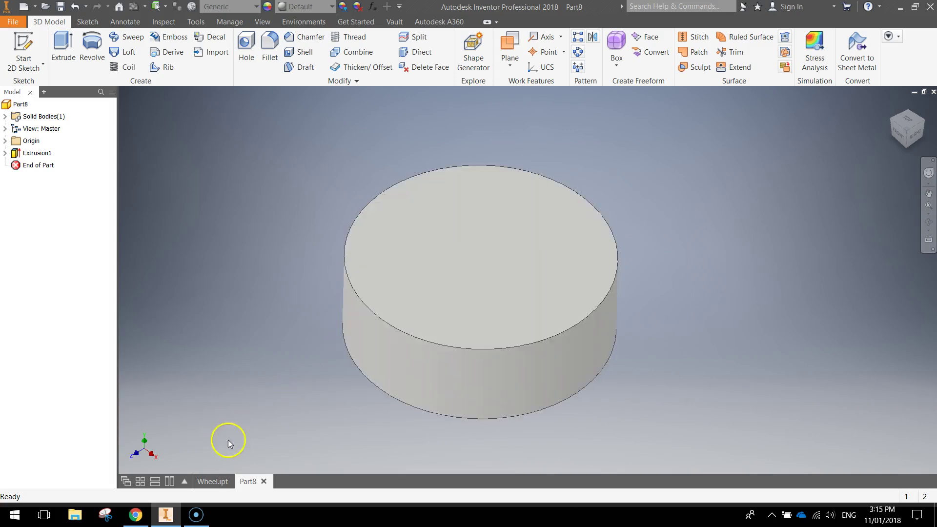
pyautogui.click(211, 481)
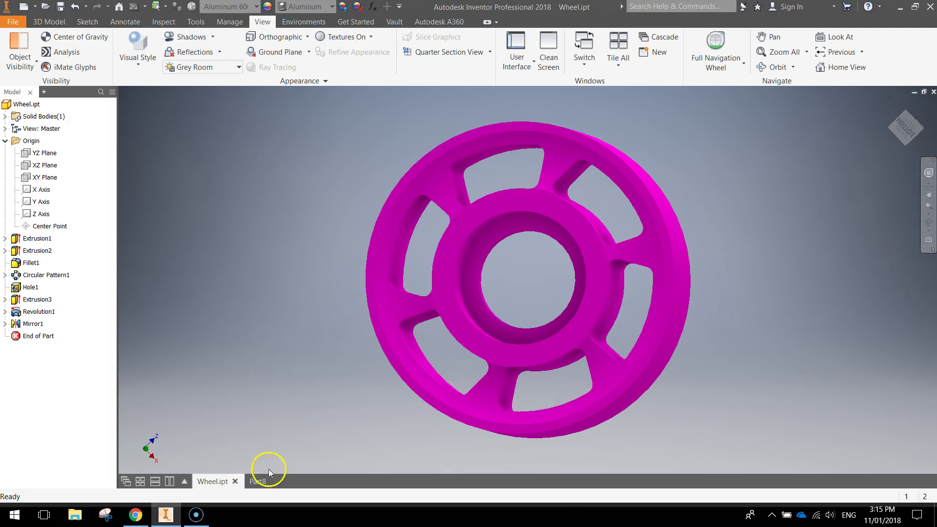
pyautogui.click(258, 483)
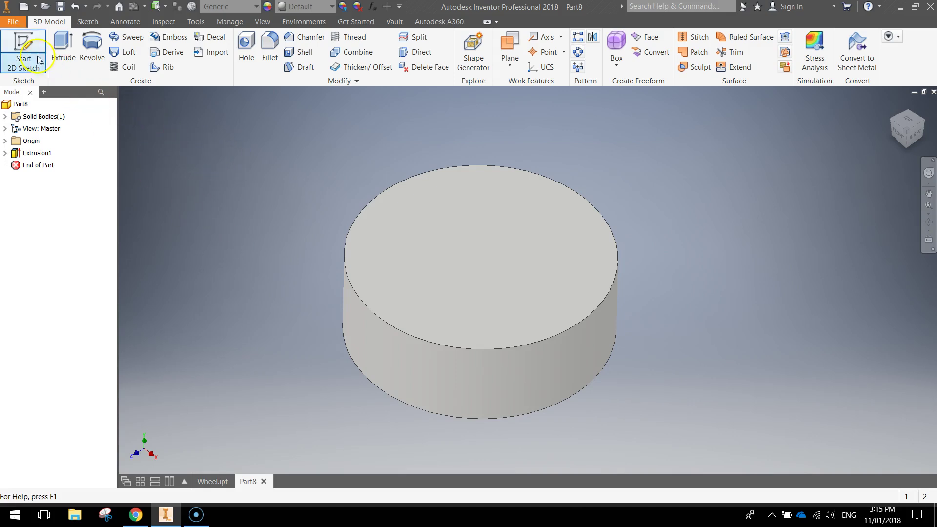
# Start a sketch on the cylinder's top face and draw two separate slanted lines in its upper-left quarter, converging towards the centre.
pyautogui.click(23, 46)
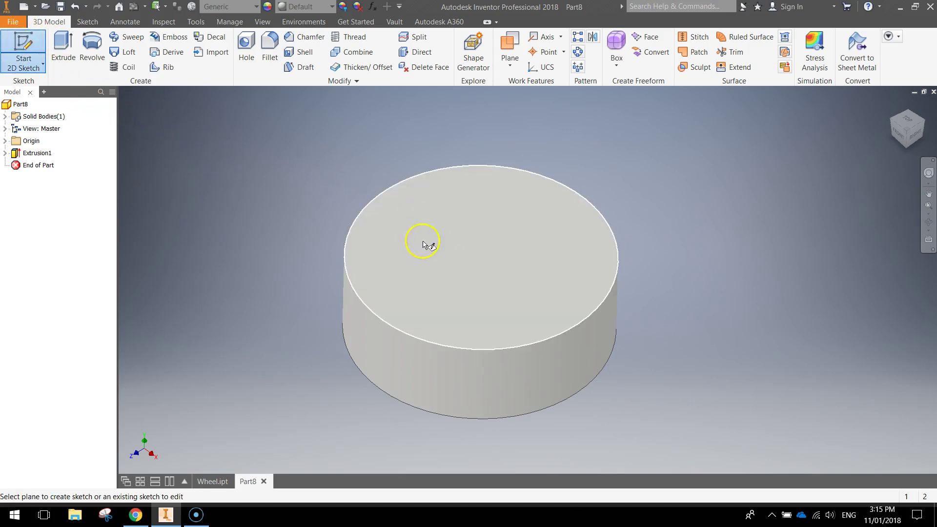
pyautogui.click(502, 242)
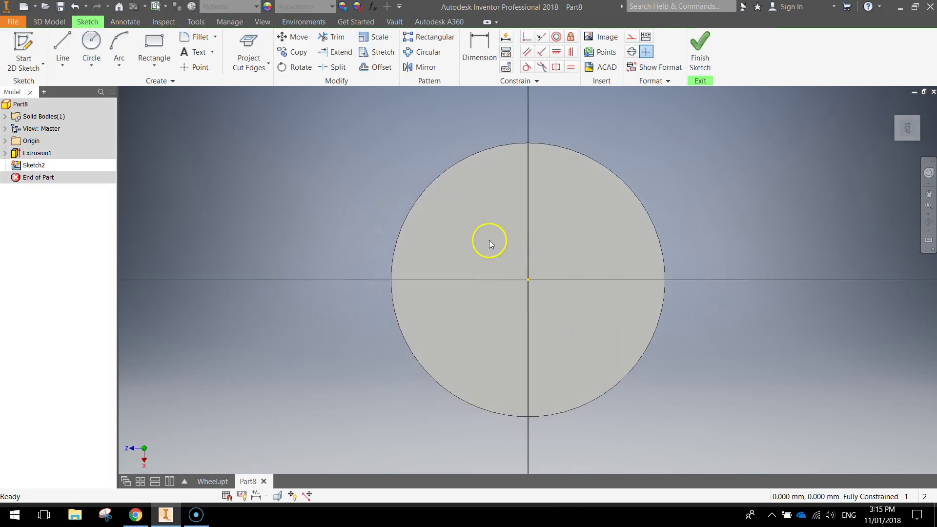
pyautogui.scroll(3, 463, 198)
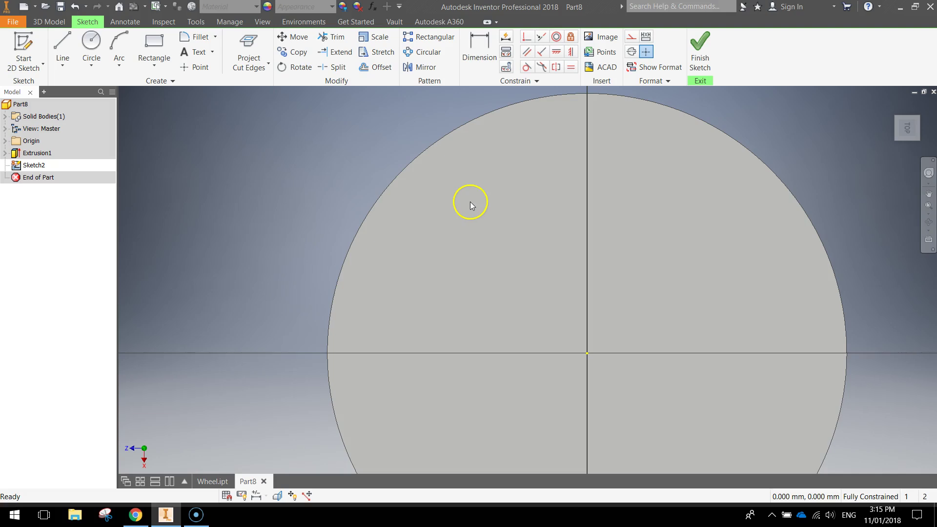
pyautogui.click(61, 43)
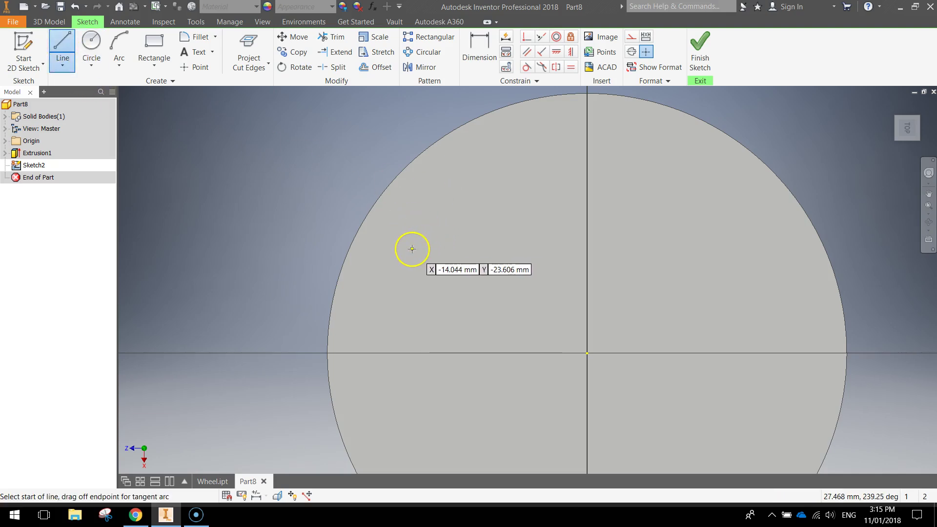
pyautogui.click(381, 243)
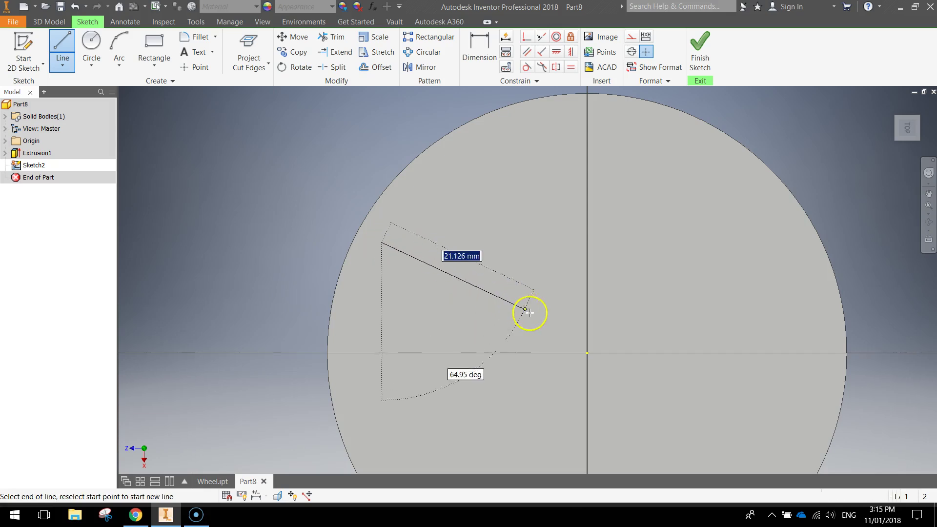
pyautogui.click(508, 320)
pyautogui.press('Escape')
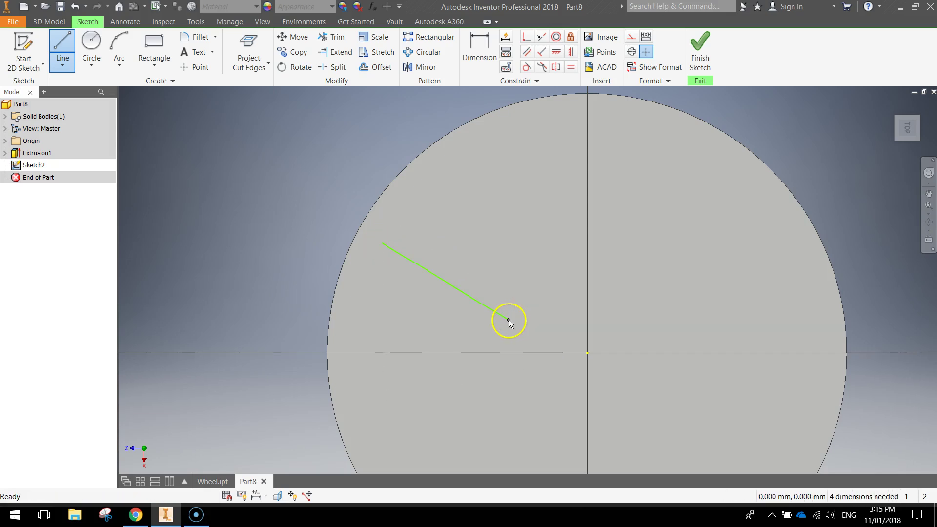
pyautogui.click(61, 46)
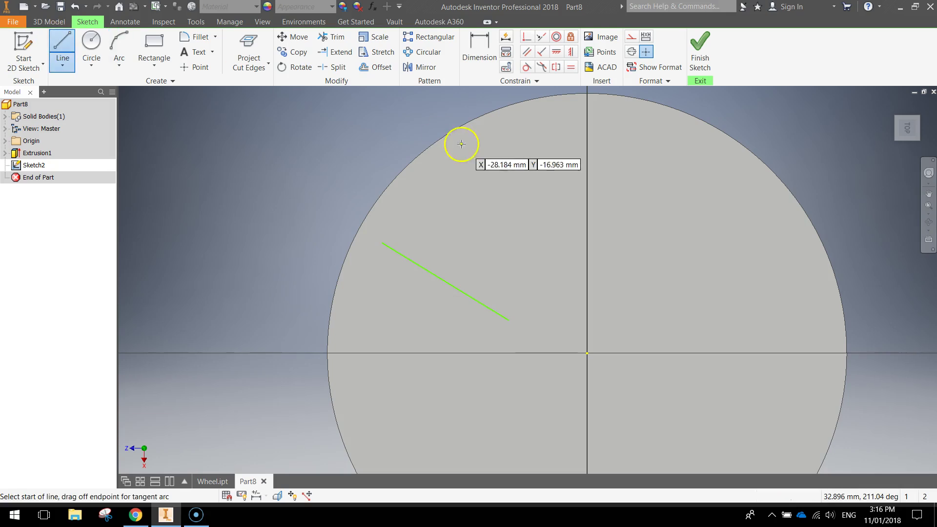
pyautogui.click(519, 146)
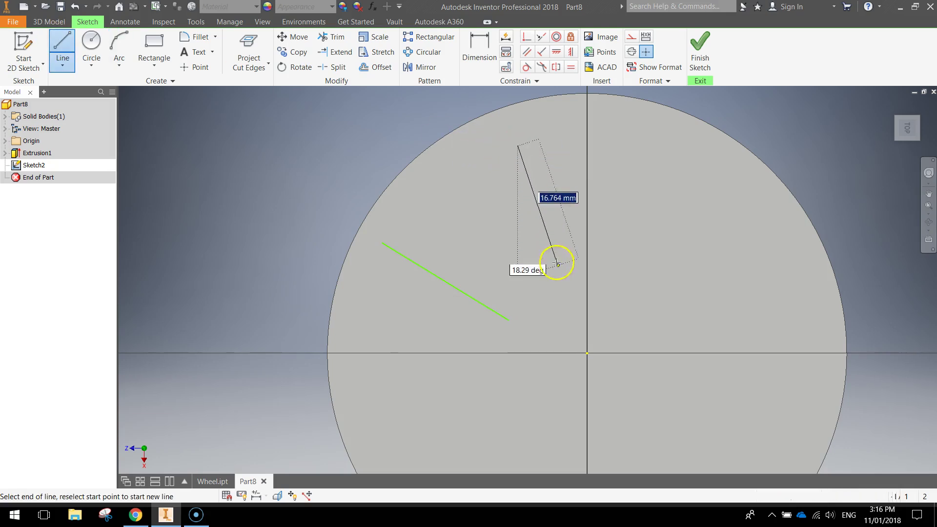
pyautogui.click(565, 272)
pyautogui.press('Escape')
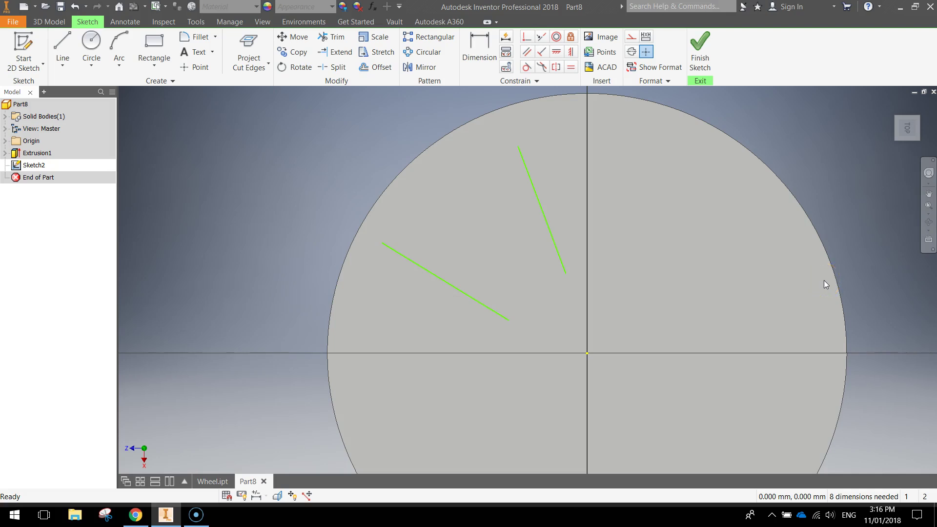
# Join the outer ends of the two slanted lines with an outward-bulging three-point arc of about 16 mm radius.
pyautogui.click(119, 47)
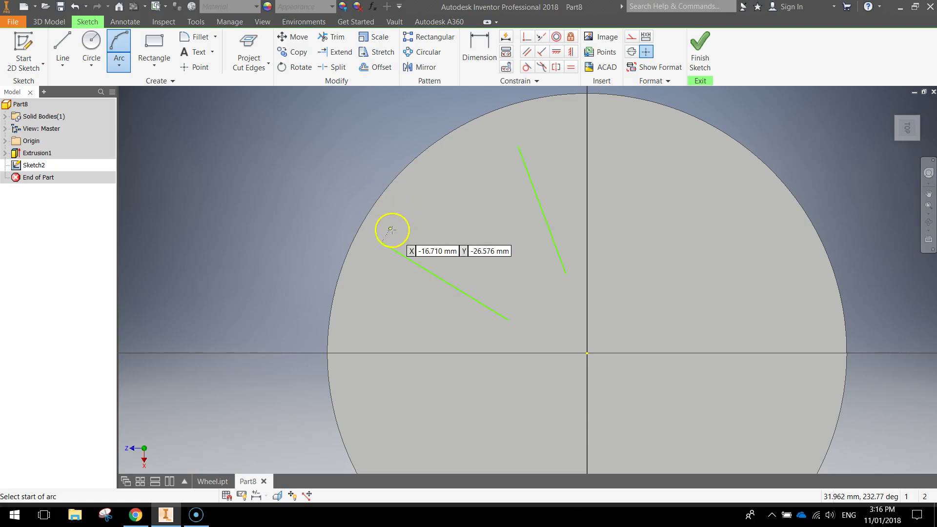
pyautogui.click(382, 242)
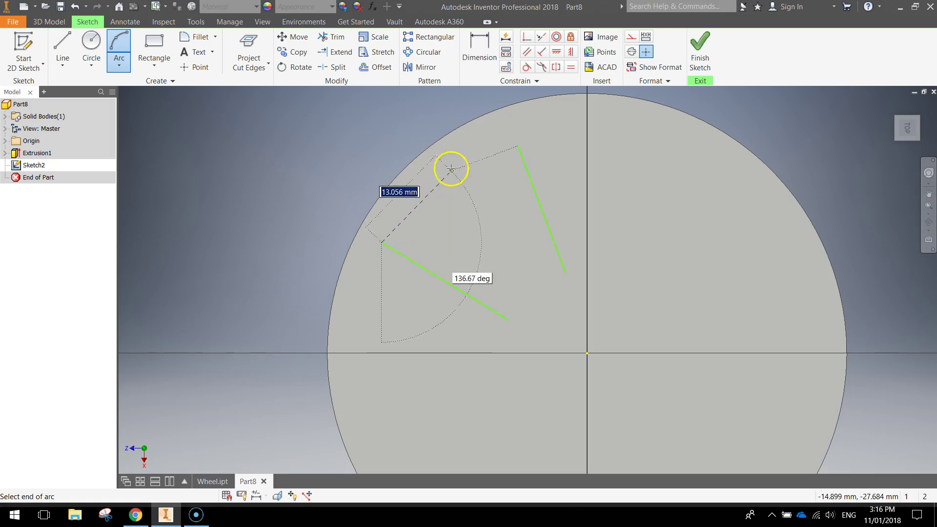
pyautogui.click(519, 147)
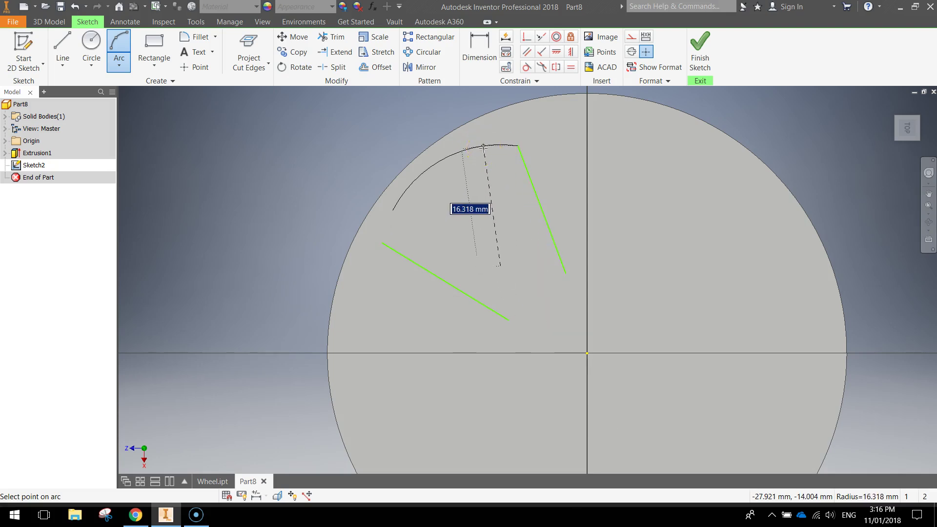
pyautogui.click(483, 147)
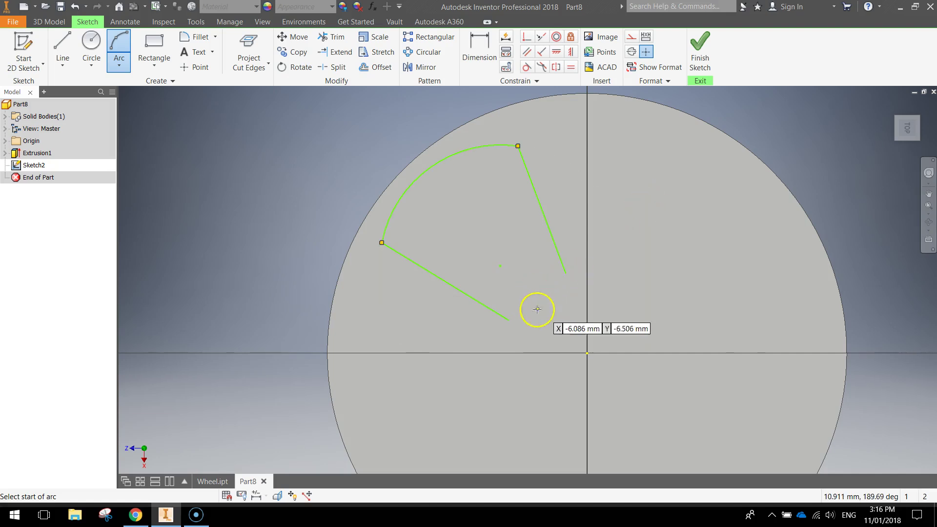
# Join the inner ends of the two slanted lines with a three-point arc curving away from the centre to close the profile.
pyautogui.click(509, 318)
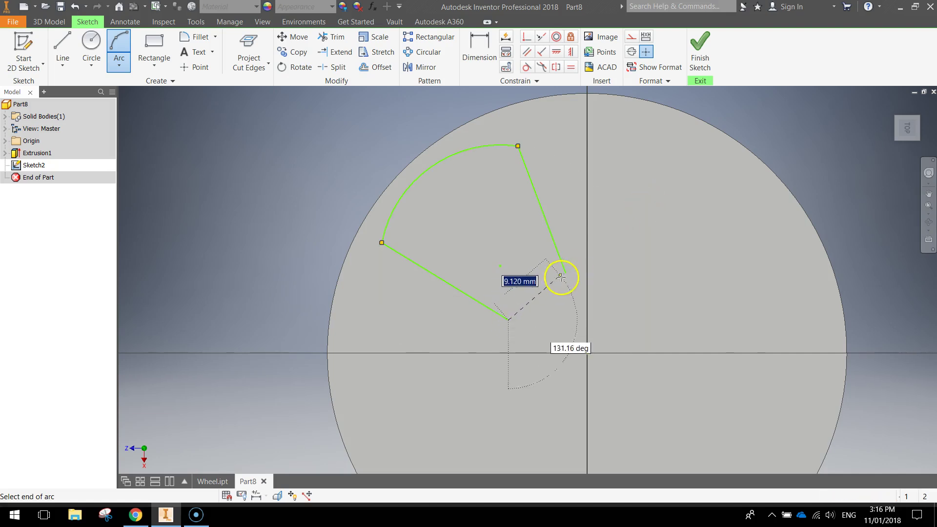
pyautogui.press('Escape')
pyautogui.click(119, 50)
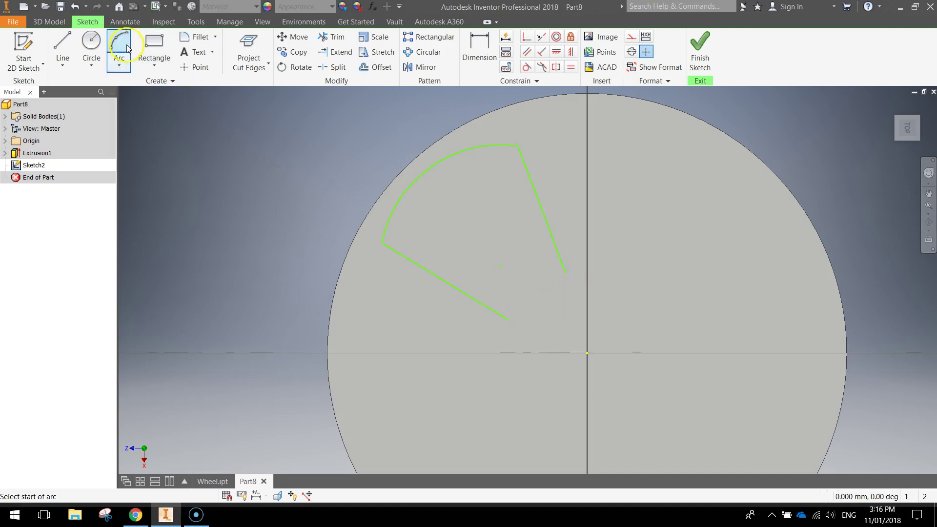
pyautogui.click(507, 319)
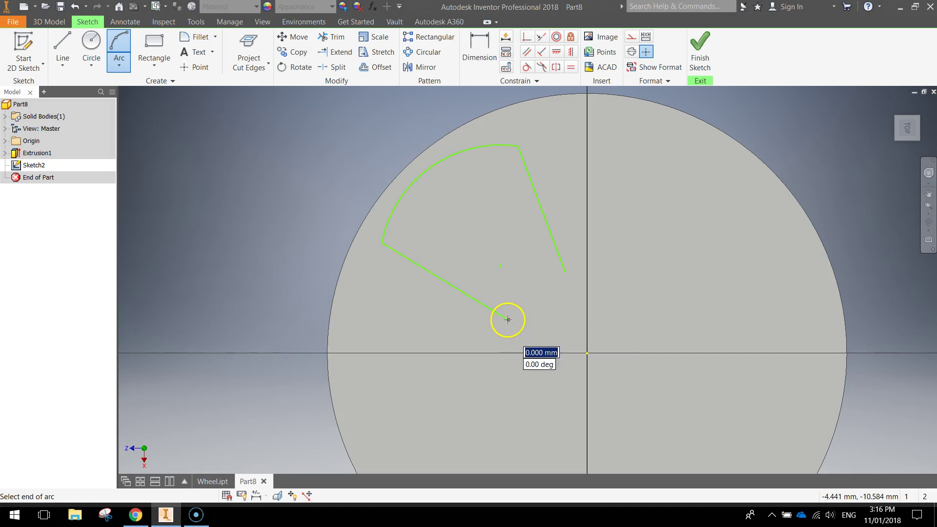
pyautogui.click(565, 272)
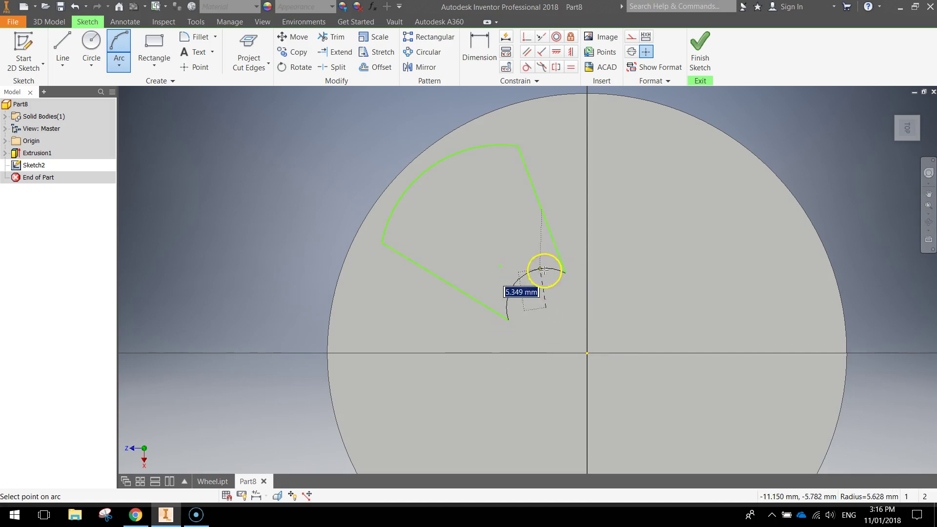
pyautogui.click(541, 274)
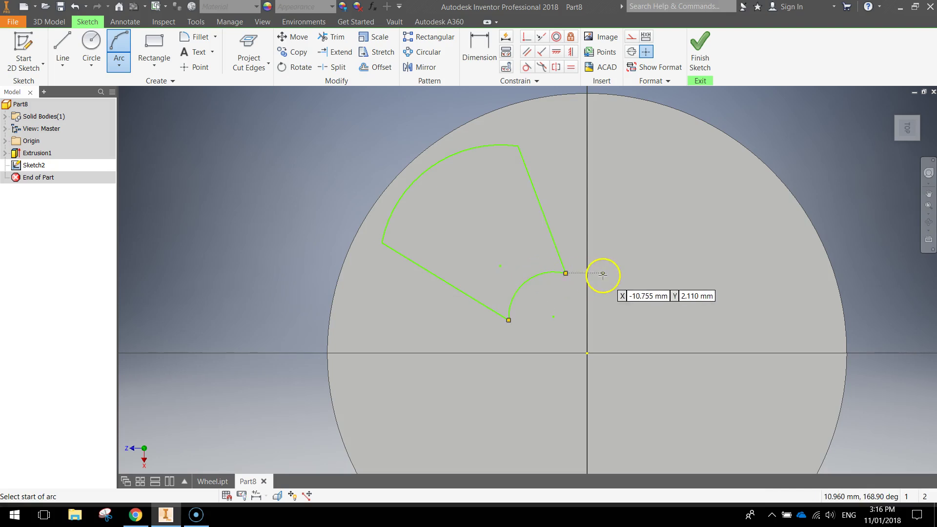
# Draw construction lines from both ends of the inner arc to the cylinder's centre point.
pyautogui.press('Escape')
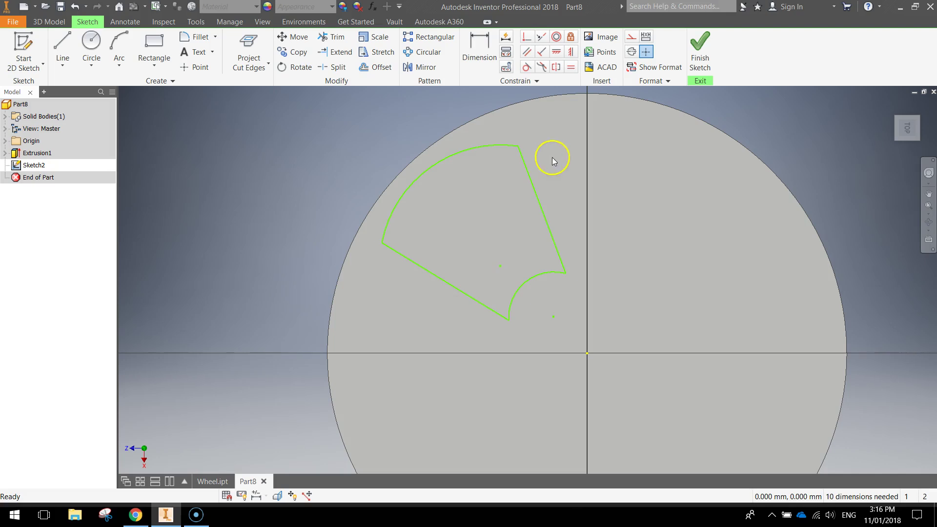
pyautogui.click(69, 46)
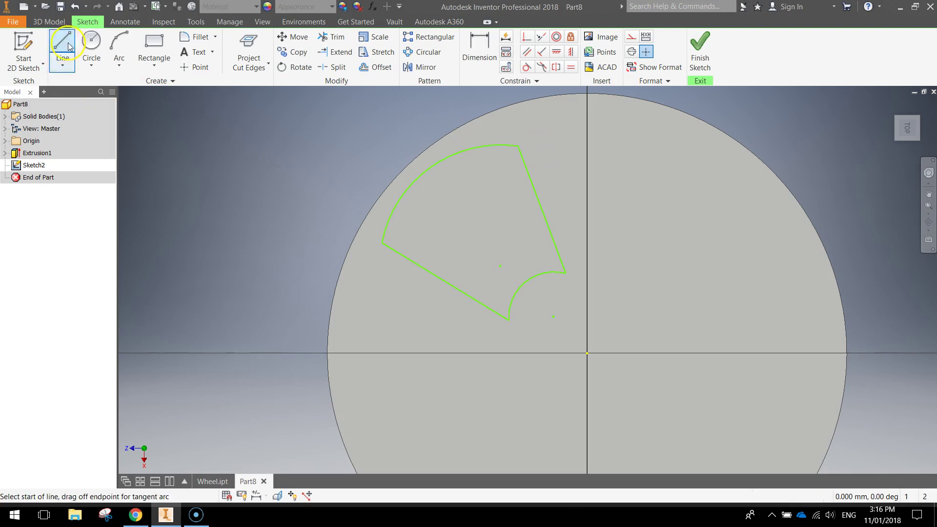
pyautogui.click(633, 39)
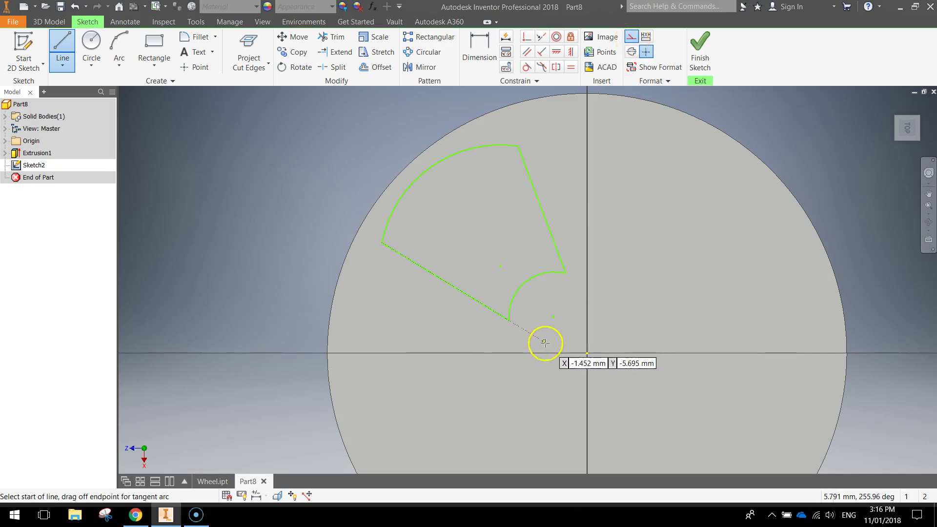
pyautogui.click(509, 319)
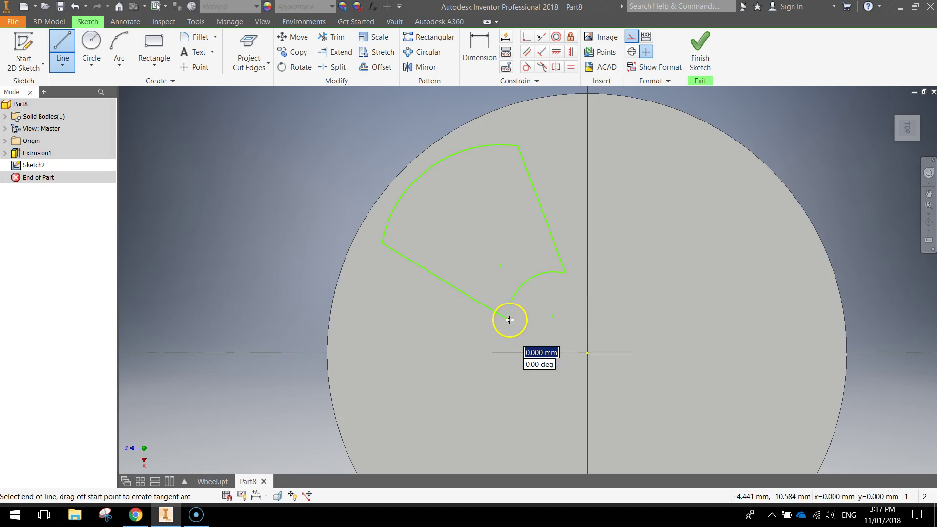
pyautogui.click(587, 352)
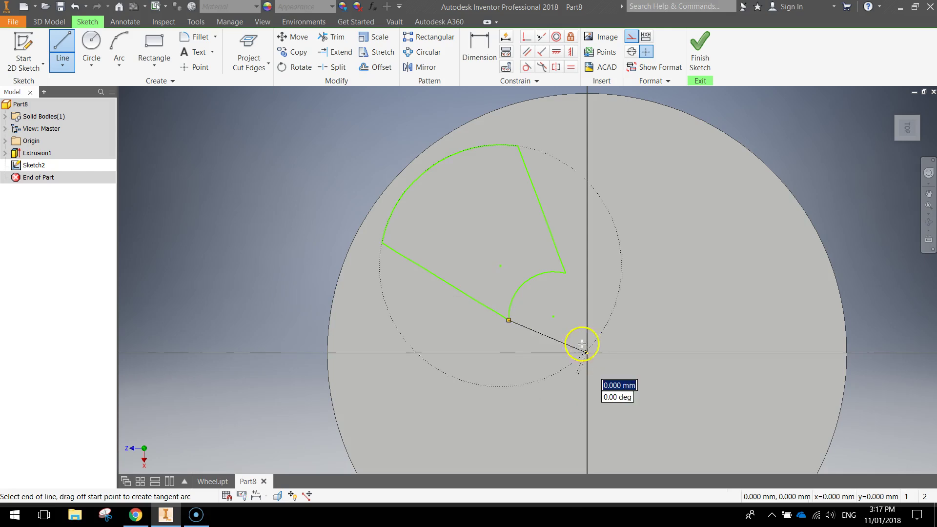
pyautogui.click(567, 274)
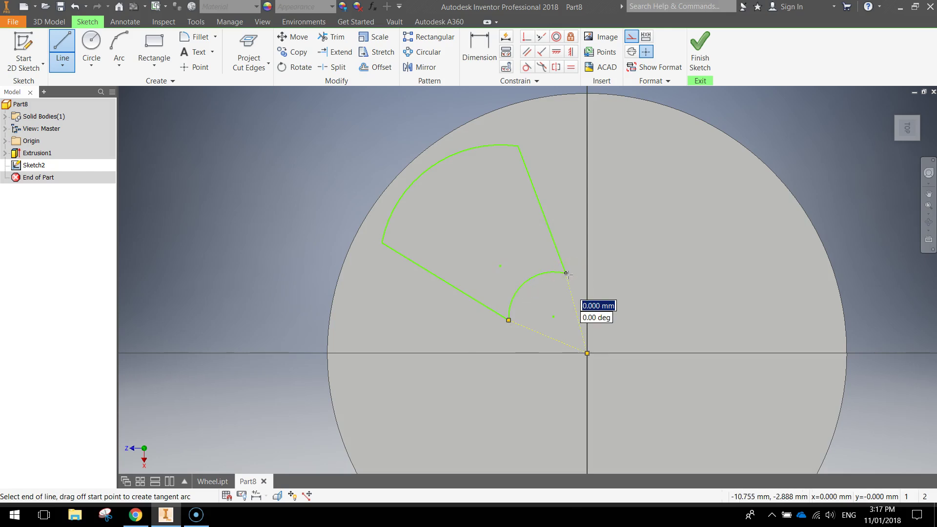
pyautogui.press('Escape')
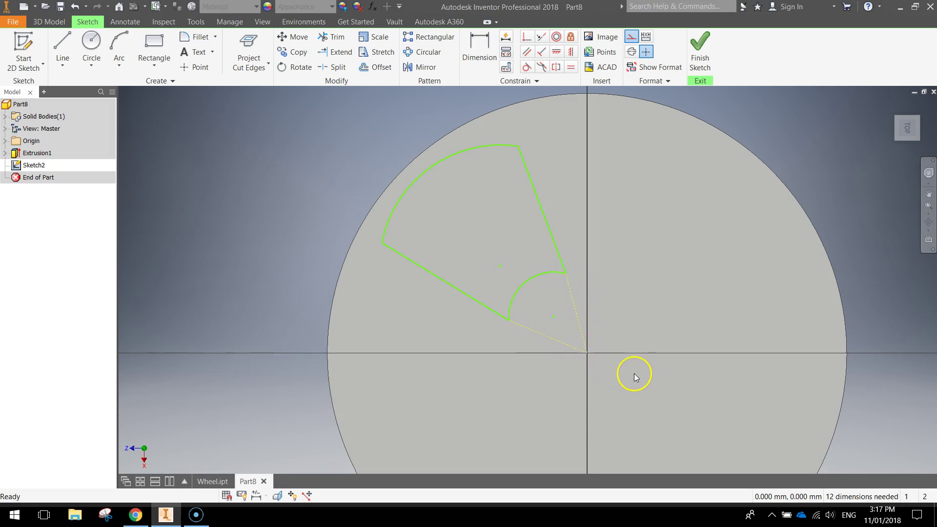
# Draw a vertical construction line from the centre point up to the cylinder's circular edge.
pyautogui.click(63, 49)
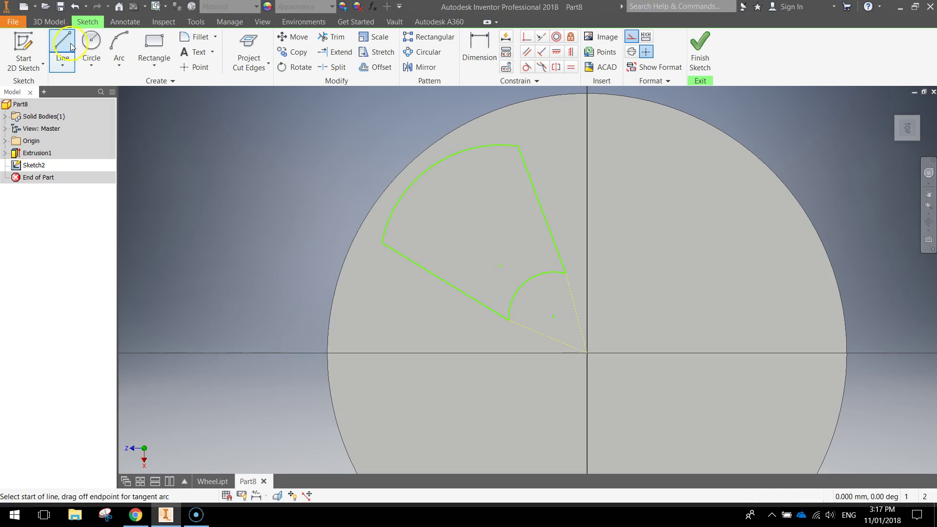
pyautogui.click(587, 353)
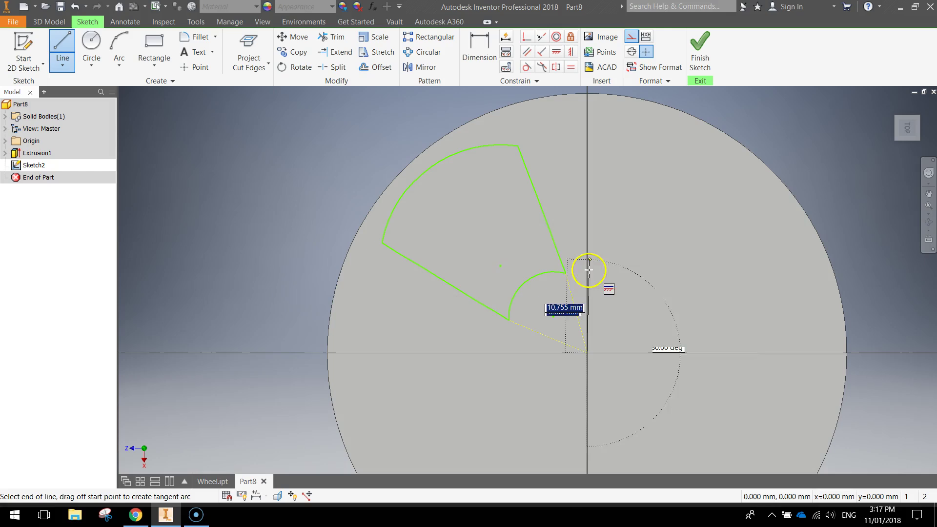
pyautogui.click(587, 92)
pyautogui.click(632, 98)
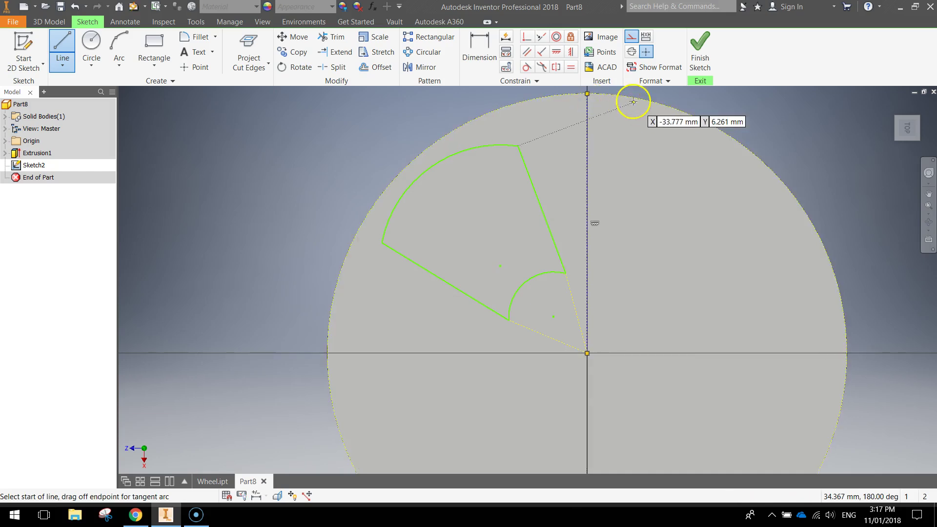
pyautogui.press('Escape')
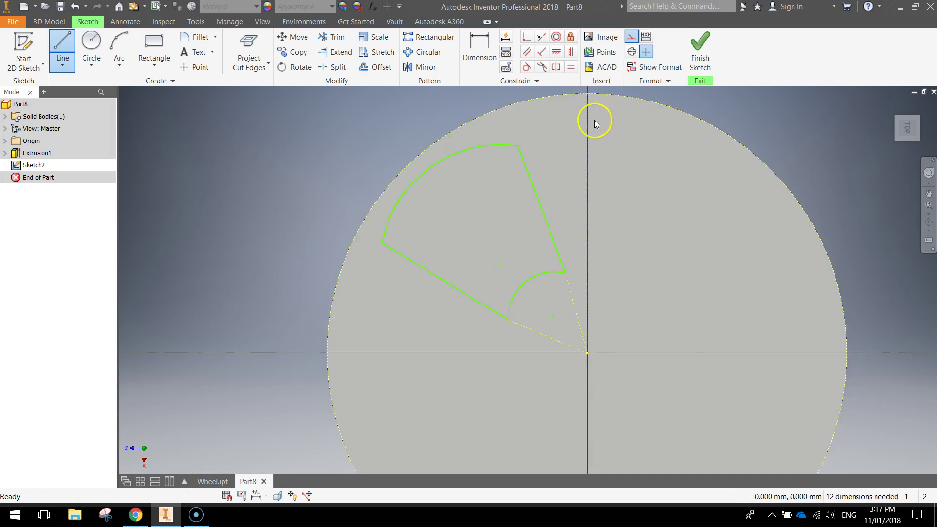
pyautogui.press('Escape')
pyautogui.click(594, 332)
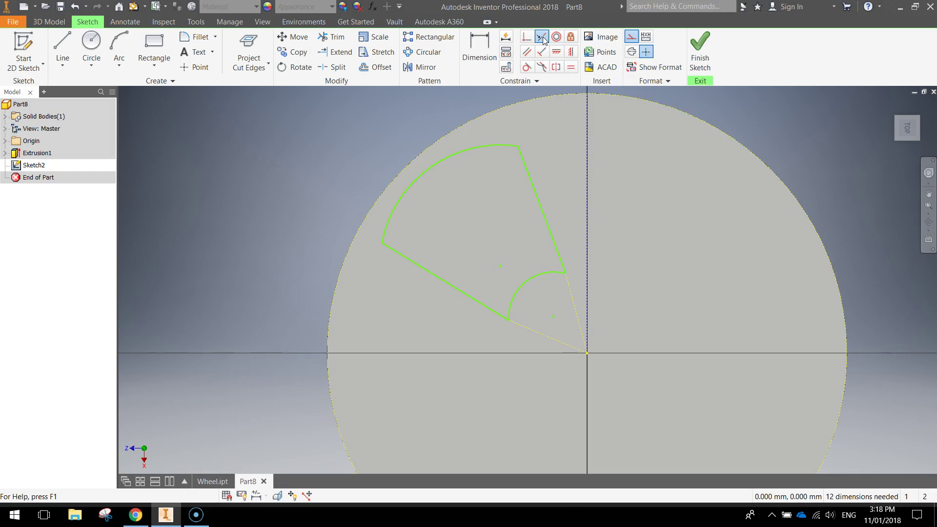
# Apply collinear constraints between each slanted profile line and the construction line that continues it to the centre.
pyautogui.click(544, 39)
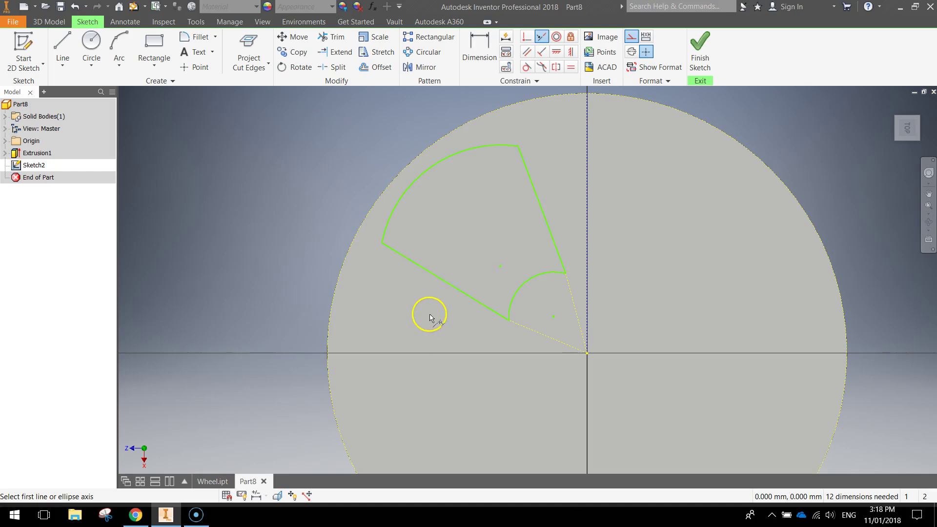
pyautogui.click(429, 276)
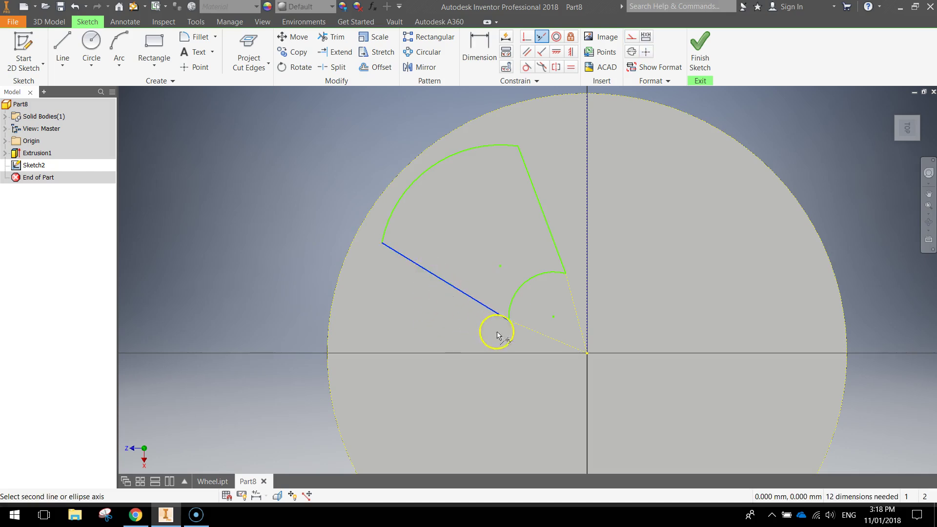
pyautogui.click(538, 336)
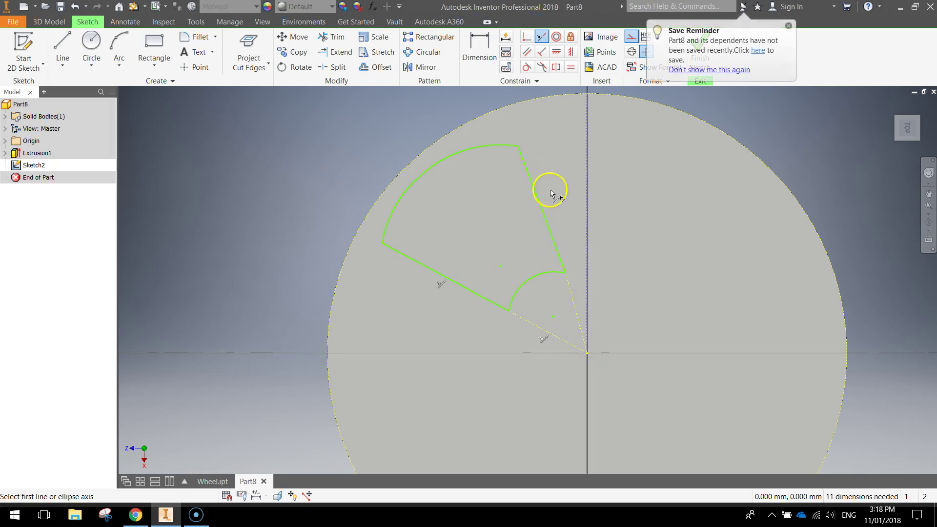
pyautogui.click(544, 39)
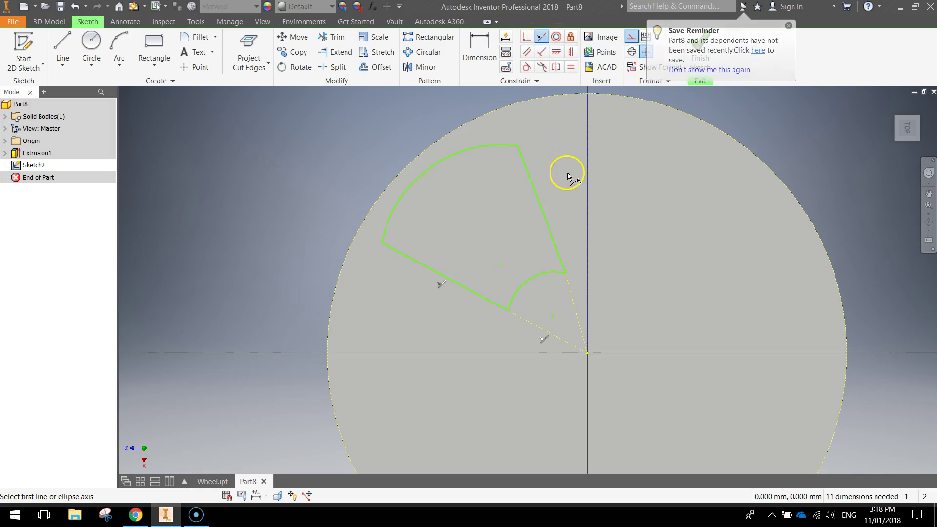
pyautogui.click(539, 200)
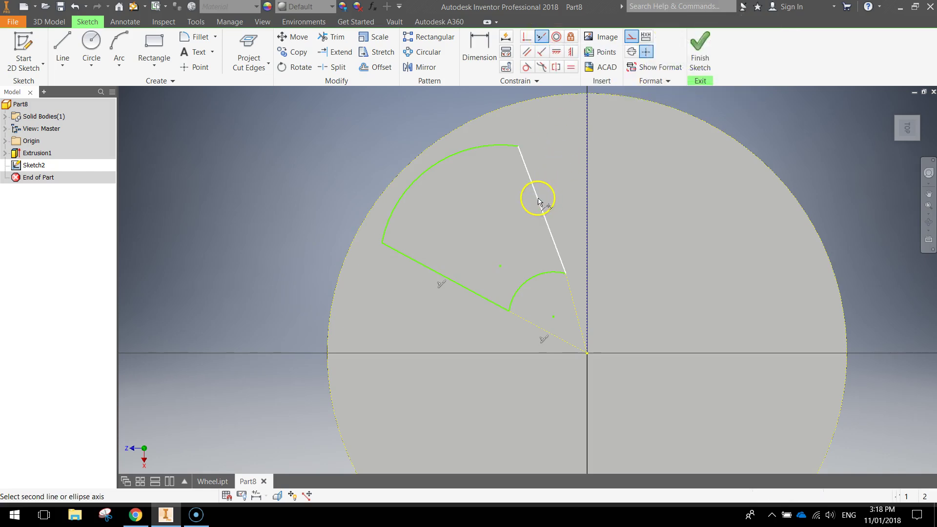
pyautogui.click(575, 312)
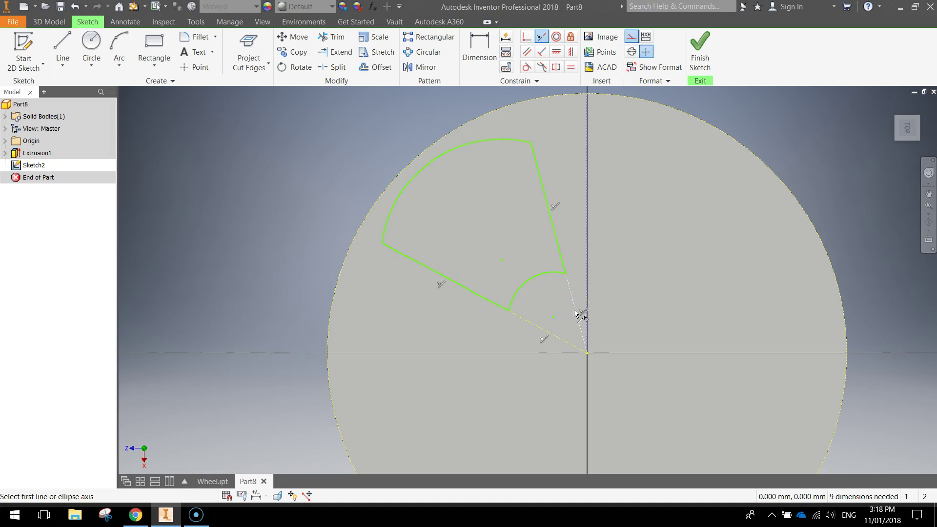
pyautogui.press('Escape')
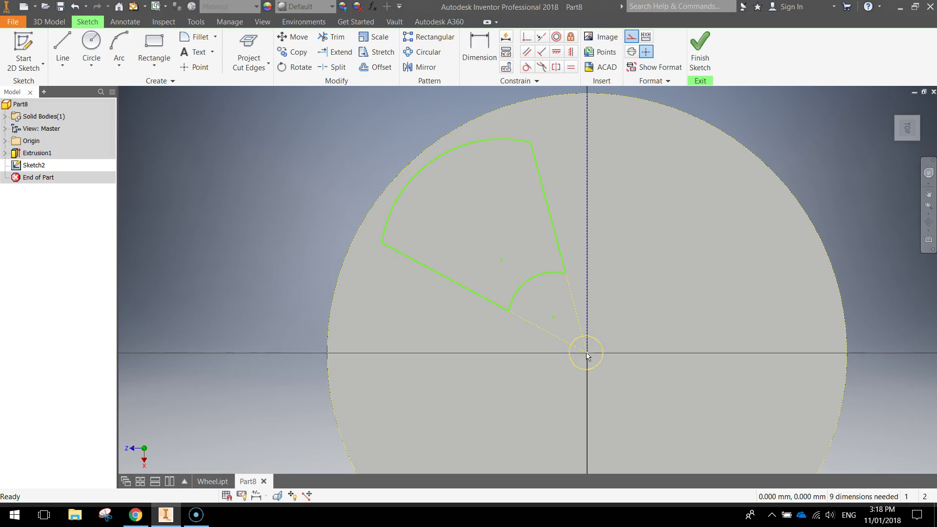
# Make the outer and inner arcs of the profile concentric with the cylinder's circular edge.
pyautogui.moveTo(587, 353)
pyautogui.click(603, 370)
pyautogui.click(557, 38)
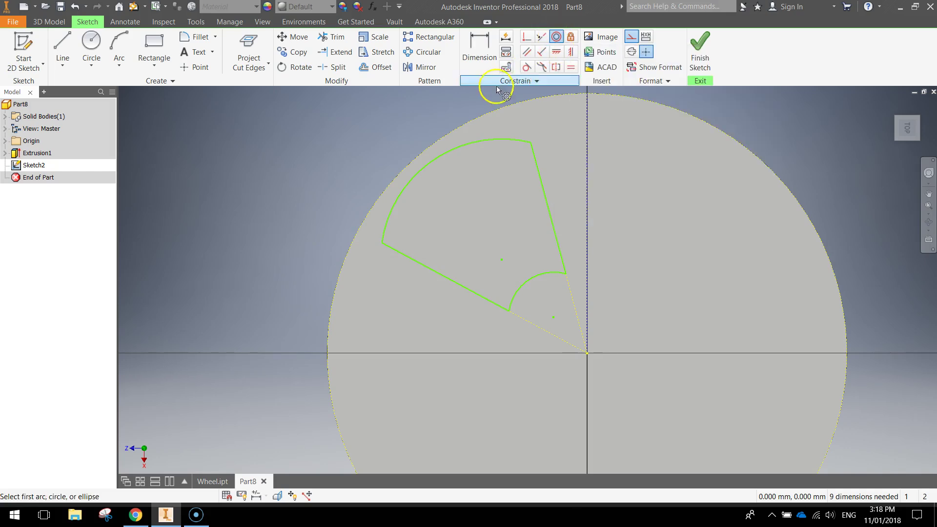
pyautogui.click(556, 38)
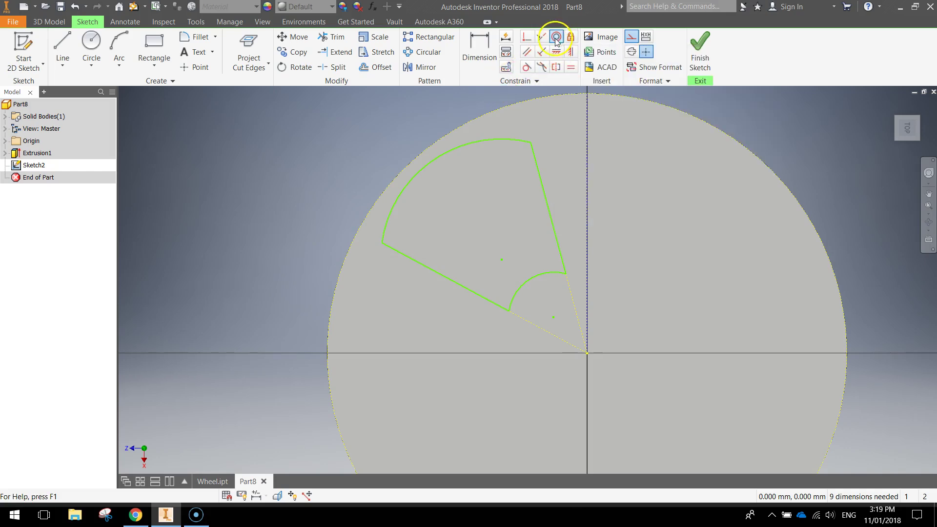
pyautogui.click(437, 144)
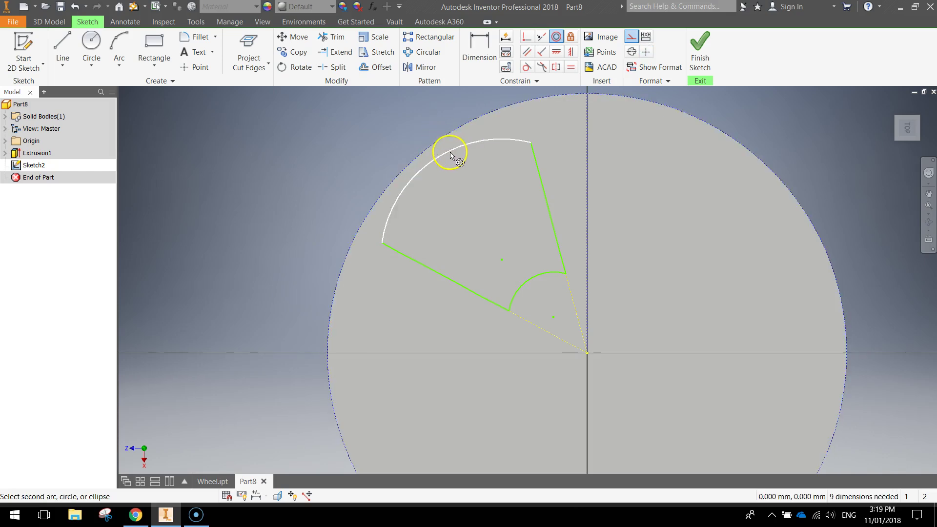
pyautogui.click(445, 158)
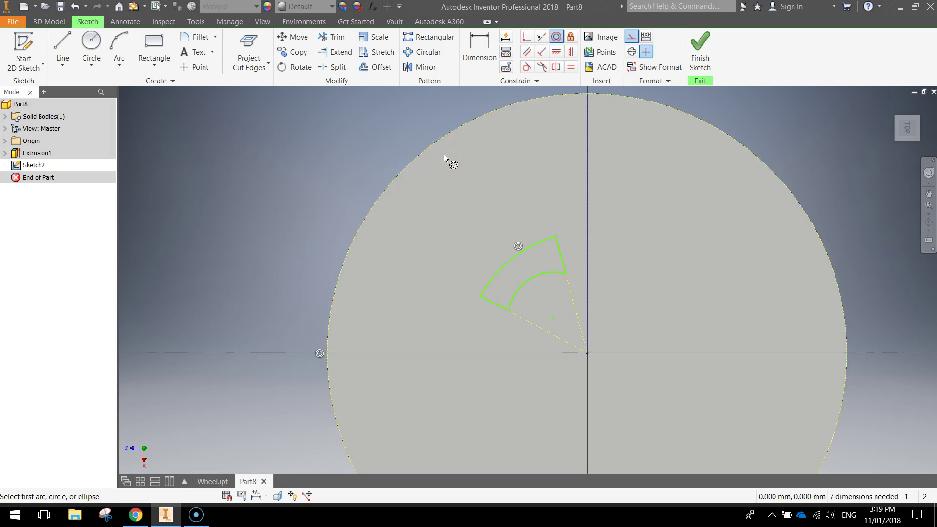
pyautogui.click(512, 142)
pyautogui.click(536, 276)
pyautogui.click(479, 229)
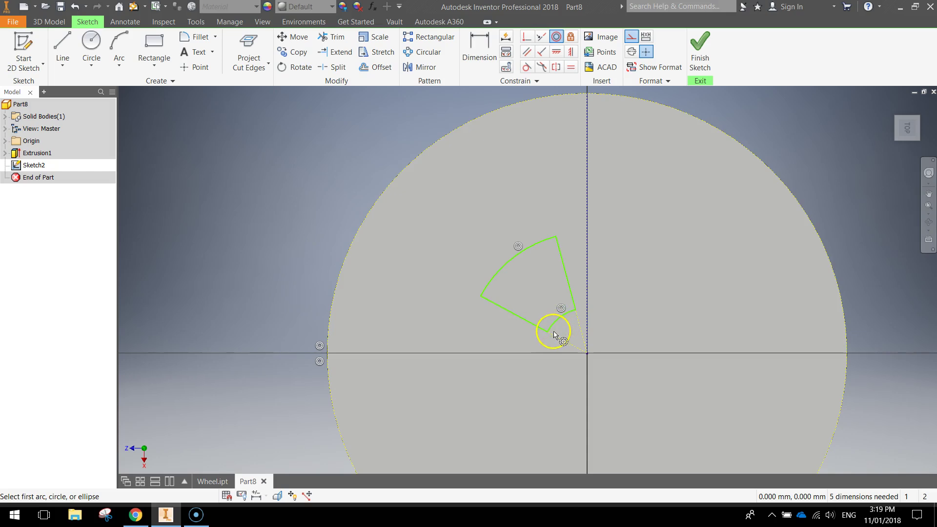
pyautogui.press('Escape')
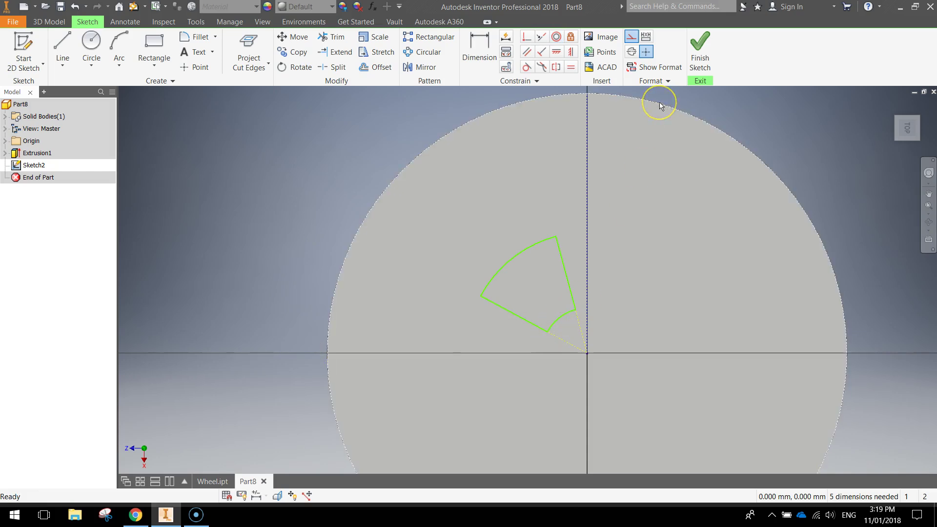
pyautogui.click(675, 118)
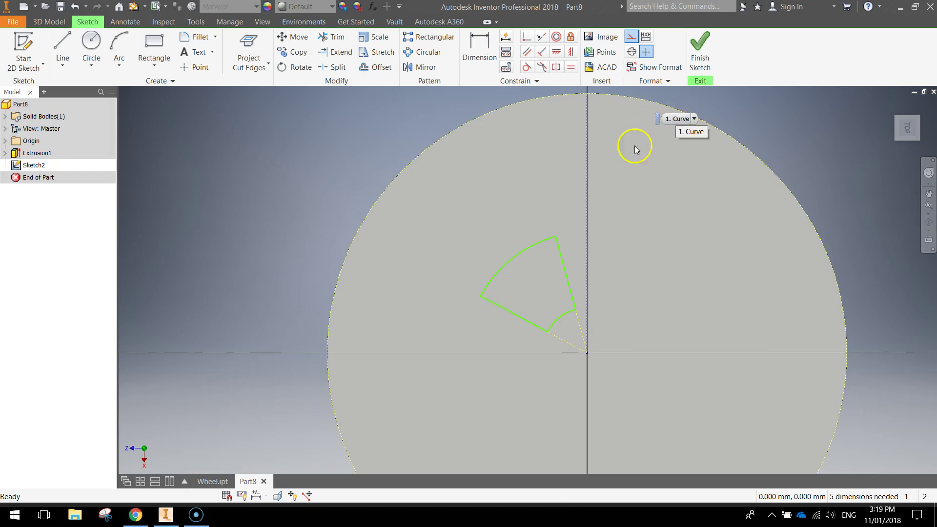
# Dimension the angle between the profile's lower-left slanted line and the vertical construction line as 55 degrees.
pyautogui.click(483, 59)
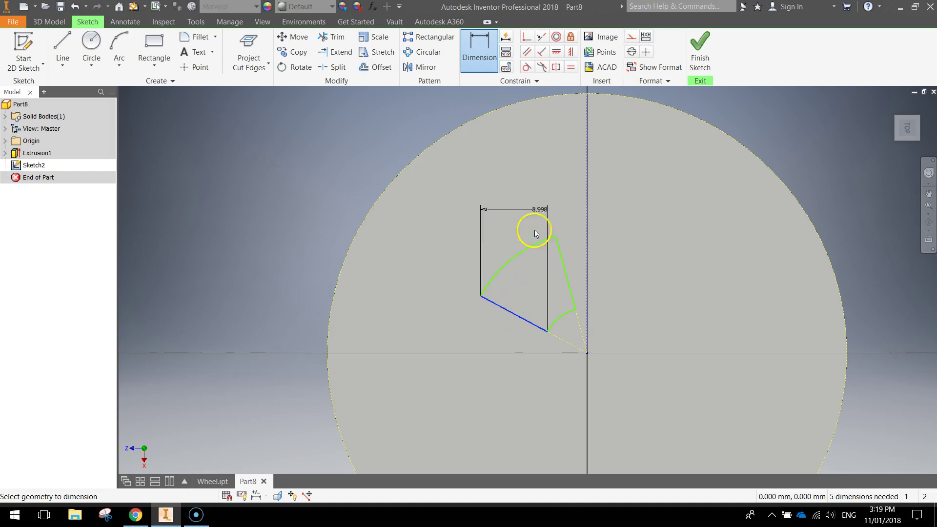
pyautogui.click(588, 134)
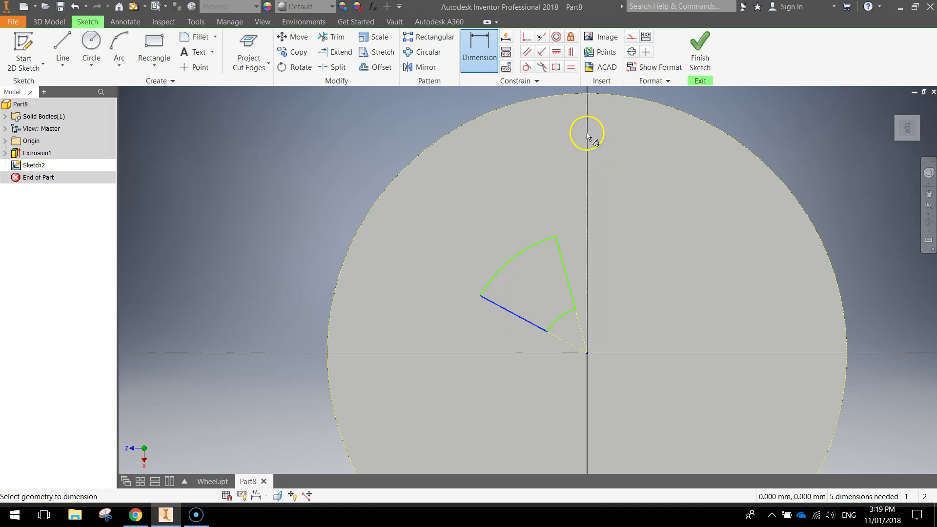
pyautogui.scroll(-3, 454, 128)
pyautogui.scroll(5, 452, 128)
pyautogui.scroll(-2, 468, 218)
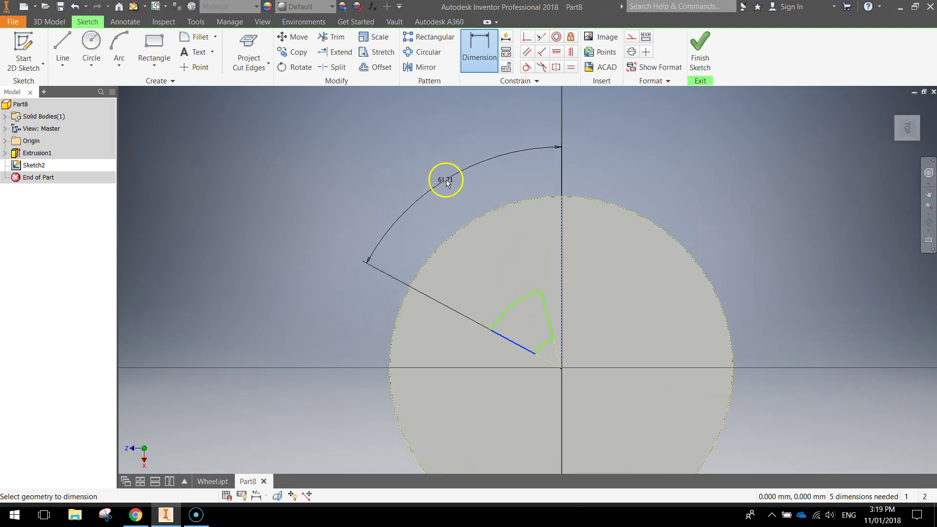
pyautogui.click(451, 182)
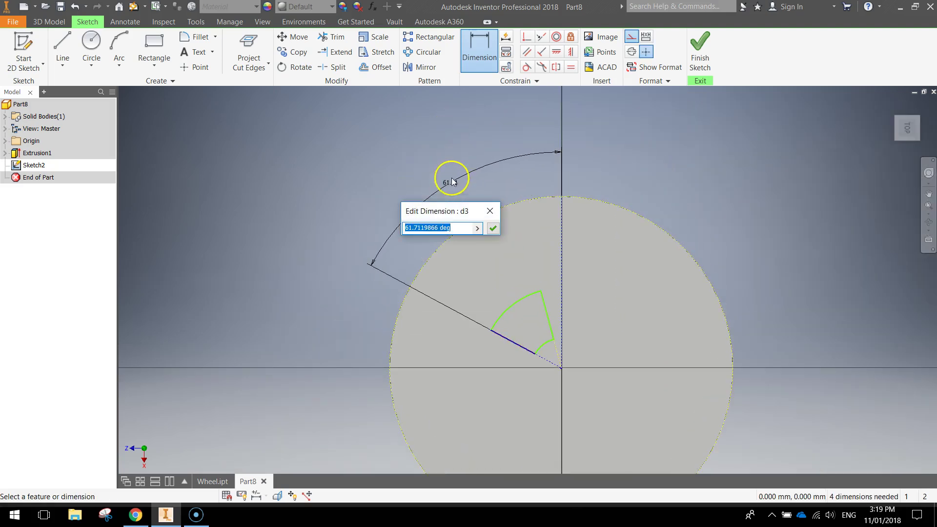
pyautogui.write('55')
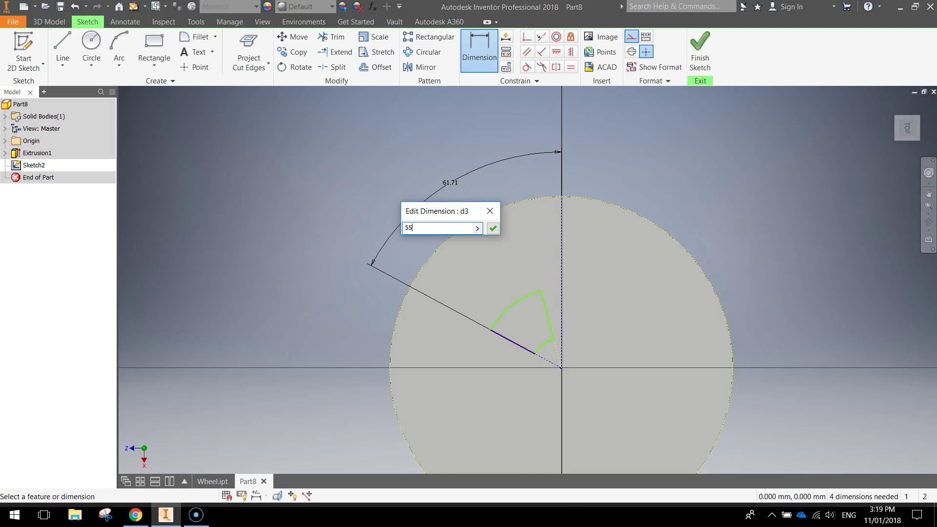
pyautogui.press('Return')
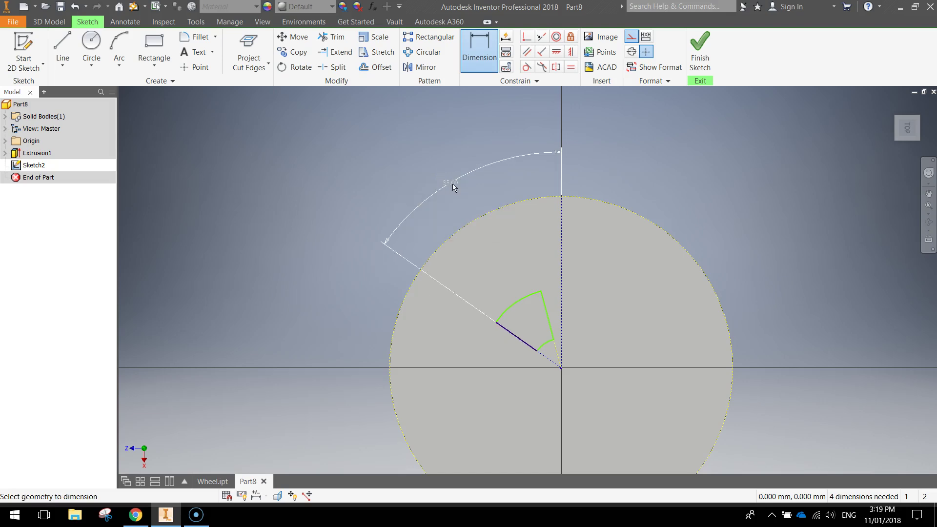
# Dimension the angle between the profile's upper-right slanted line and the vertical construction line as 30 degrees.
pyautogui.click(482, 55)
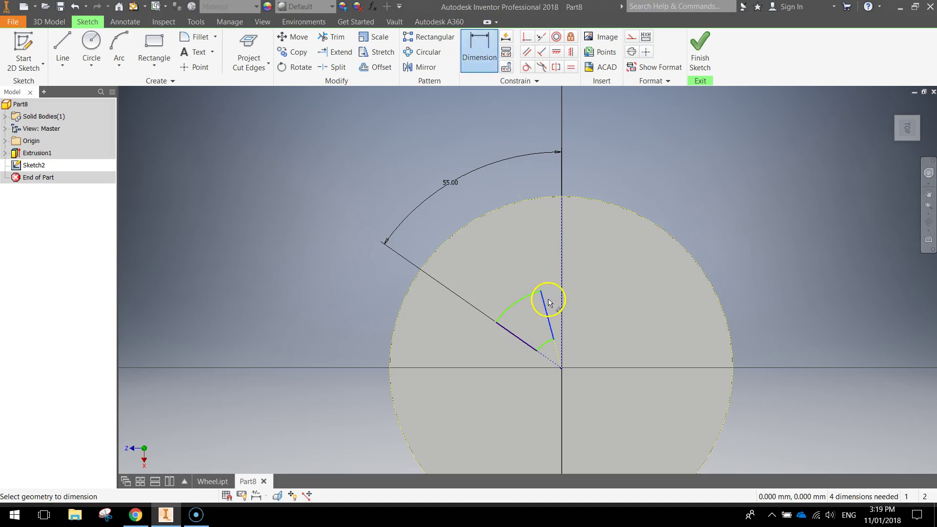
pyautogui.click(562, 287)
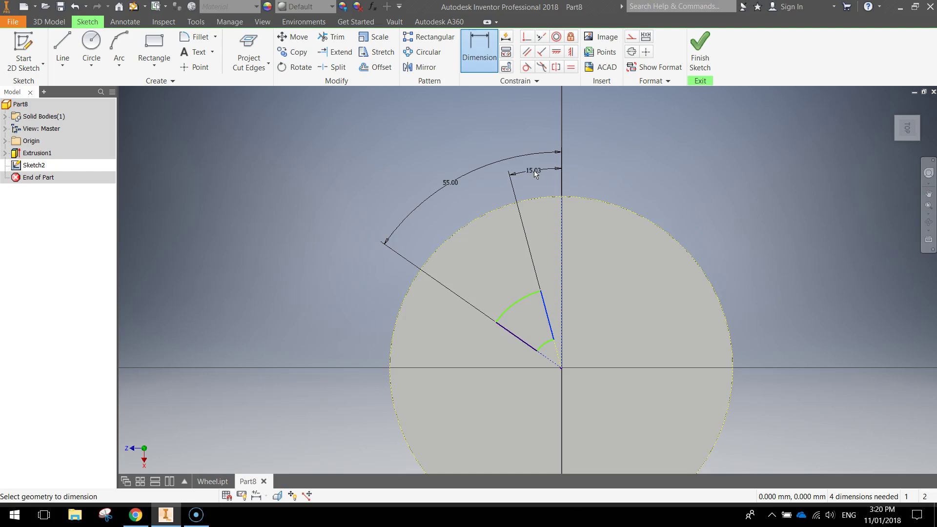
pyautogui.click(534, 175)
pyautogui.moveTo(534, 176)
pyautogui.mouseDown()
pyautogui.moveTo(464, 192)
pyautogui.moveTo(444, 211)
pyautogui.moveTo(538, 174)
pyautogui.mouseUp()
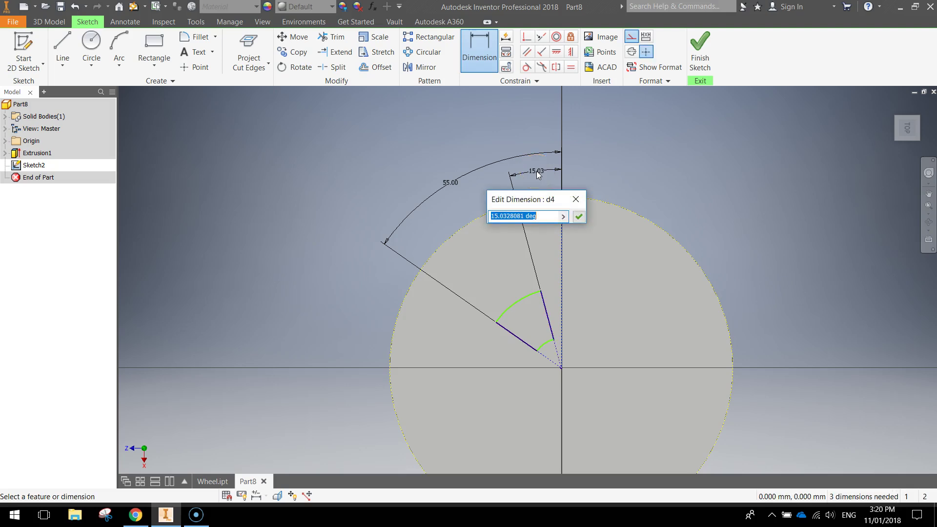
pyautogui.write('30')
pyautogui.press('Return')
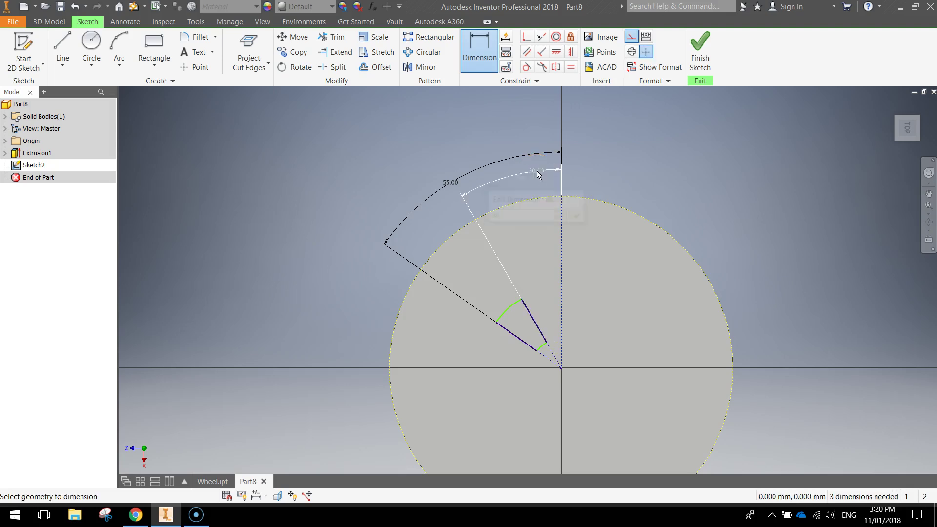
# Delete the slanted construction line joining the profile's inner right corner to the centre point.
pyautogui.scroll(-4, 492, 365)
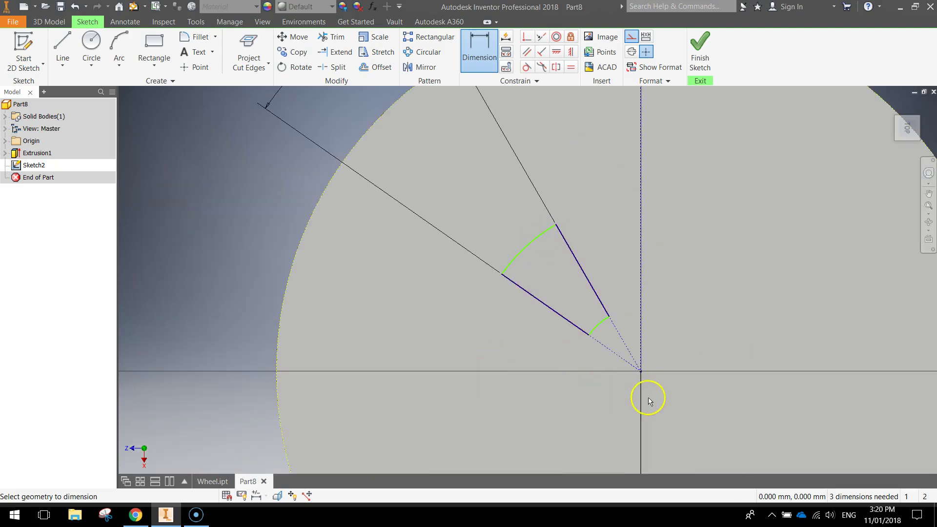
pyautogui.scroll(3, 662, 404)
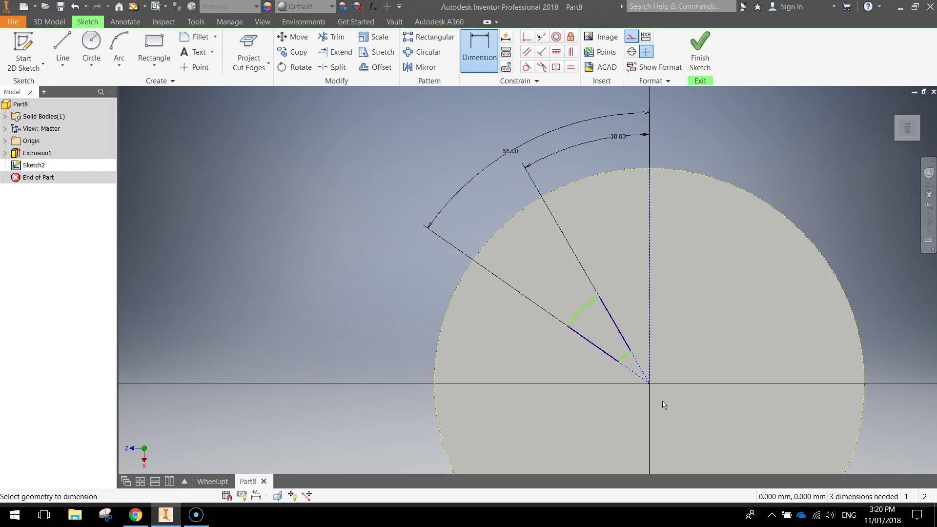
pyautogui.click(479, 51)
pyautogui.scroll(-2, 645, 372)
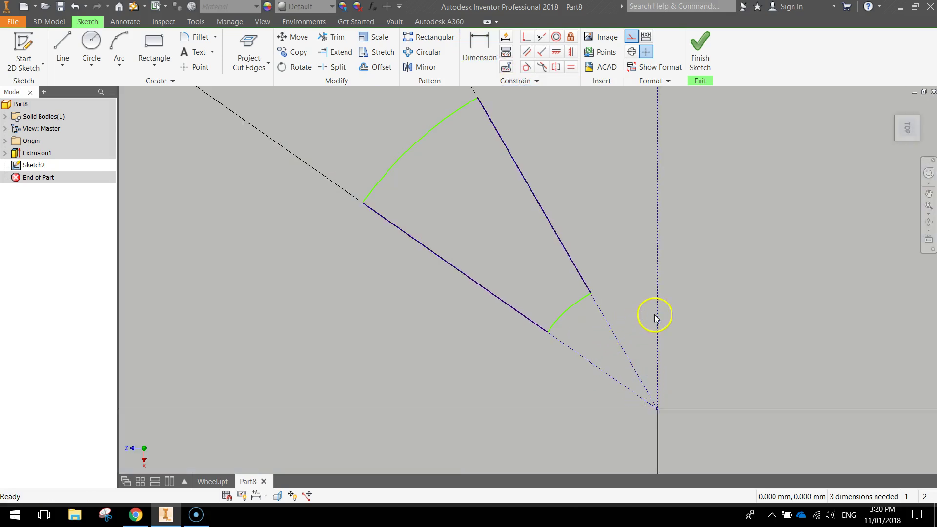
pyautogui.click(613, 337)
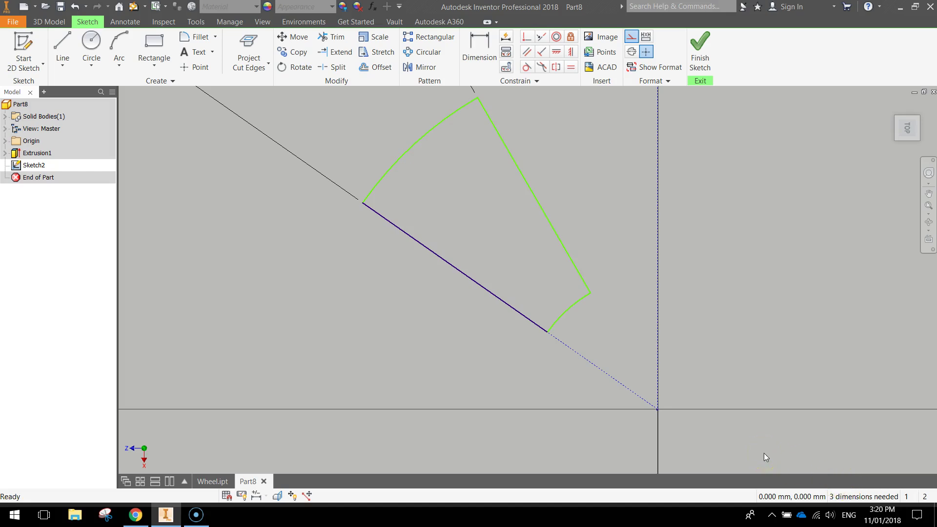
# Apply a coincident constraint between the profile's inner right corner and the vertical construction line.
pyautogui.scroll(-5, 759, 368)
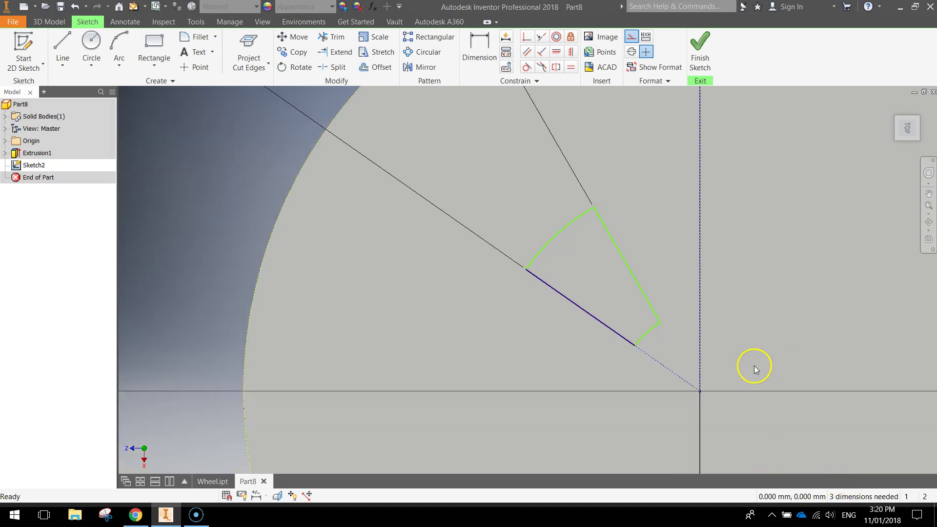
pyautogui.moveTo(753, 368)
pyautogui.mouseDown(button='middle')
pyautogui.moveTo(626, 336)
pyautogui.moveTo(579, 349)
pyautogui.mouseUp(button='middle')
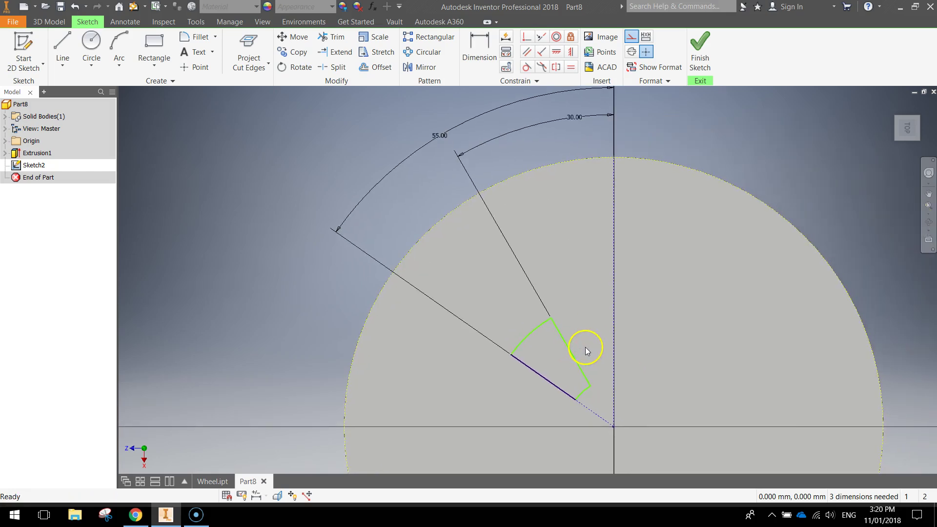
pyautogui.click(525, 40)
pyautogui.scroll(-2, 593, 404)
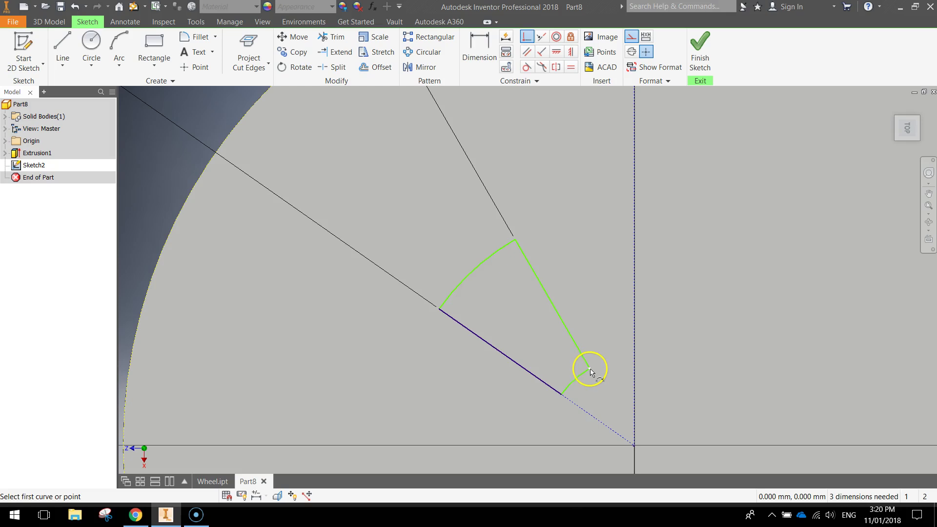
pyautogui.click(591, 372)
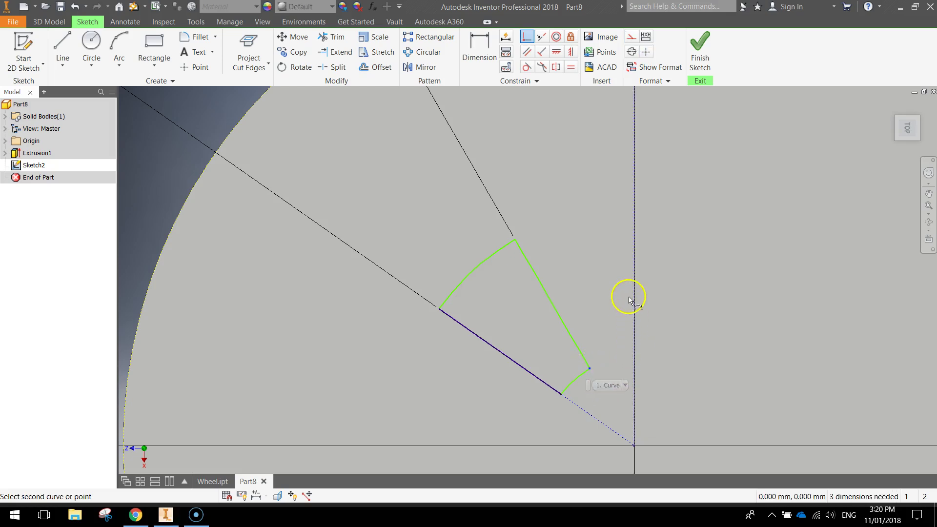
pyautogui.click(634, 318)
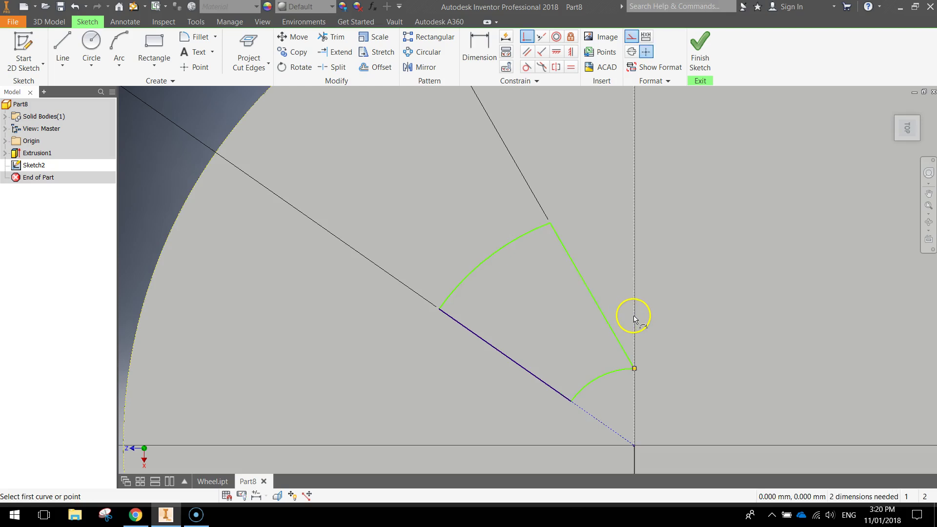
pyautogui.click(629, 372)
pyautogui.click(634, 371)
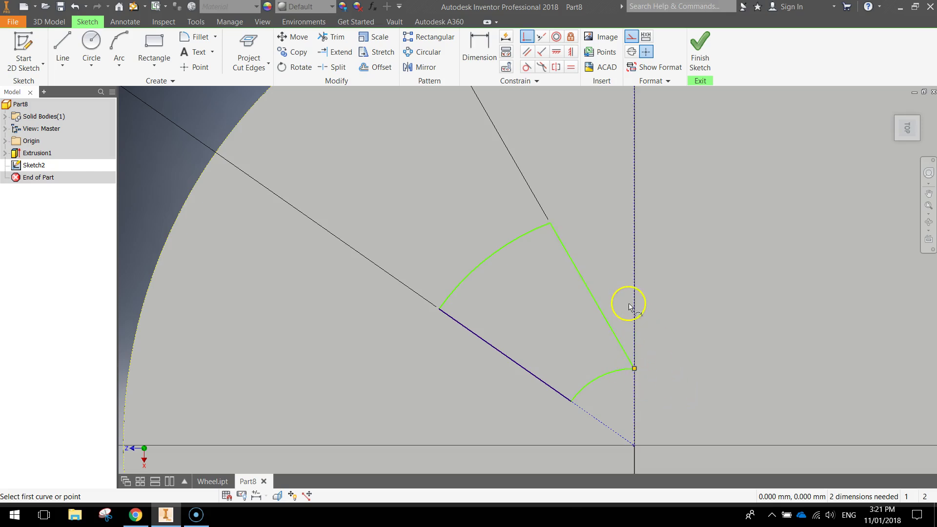
# Dimension the radius of the profile's outer arc as 30 mm.
pyautogui.scroll(-2, 630, 306)
pyautogui.moveTo(653, 269)
pyautogui.mouseDown(button='middle')
pyautogui.moveTo(649, 299)
pyautogui.moveTo(615, 342)
pyautogui.moveTo(594, 312)
pyautogui.mouseUp(button='middle')
pyautogui.scroll(-2, 615, 341)
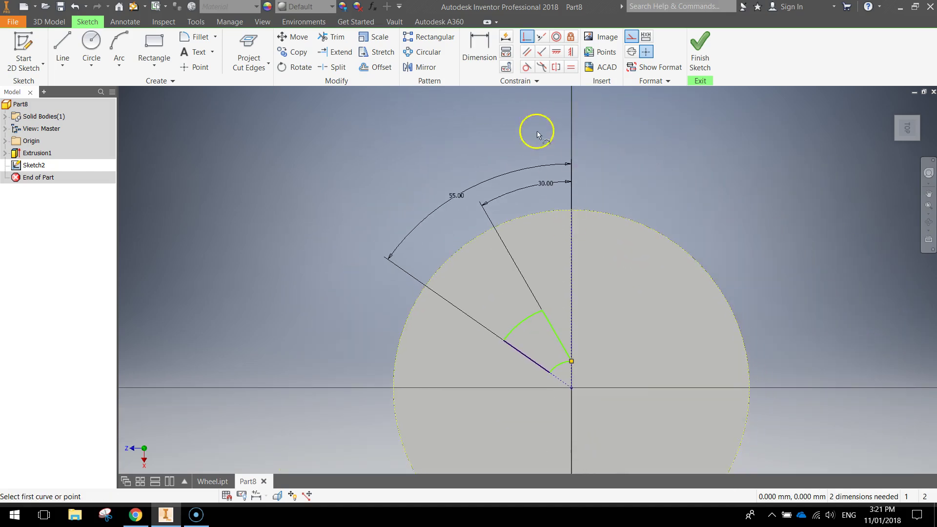
pyautogui.click(473, 49)
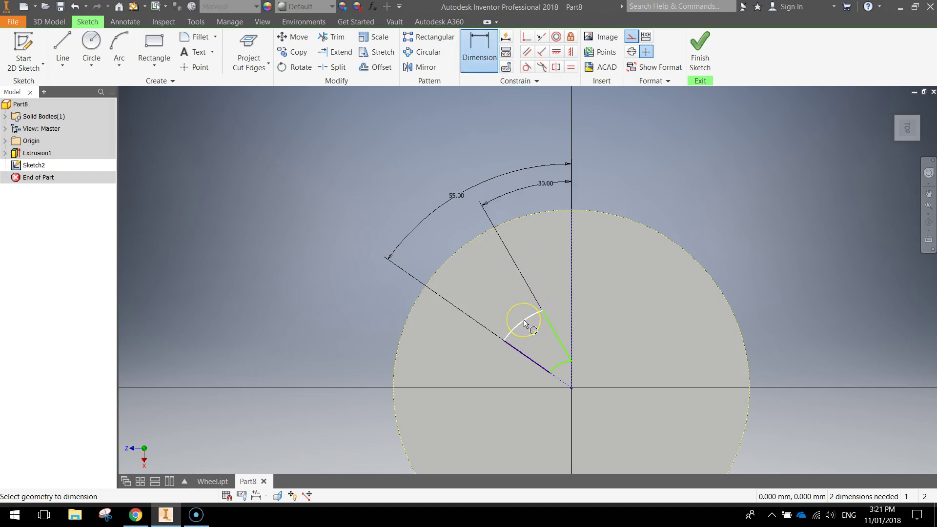
pyautogui.moveTo(524, 324); pyautogui.dragTo(393, 195)
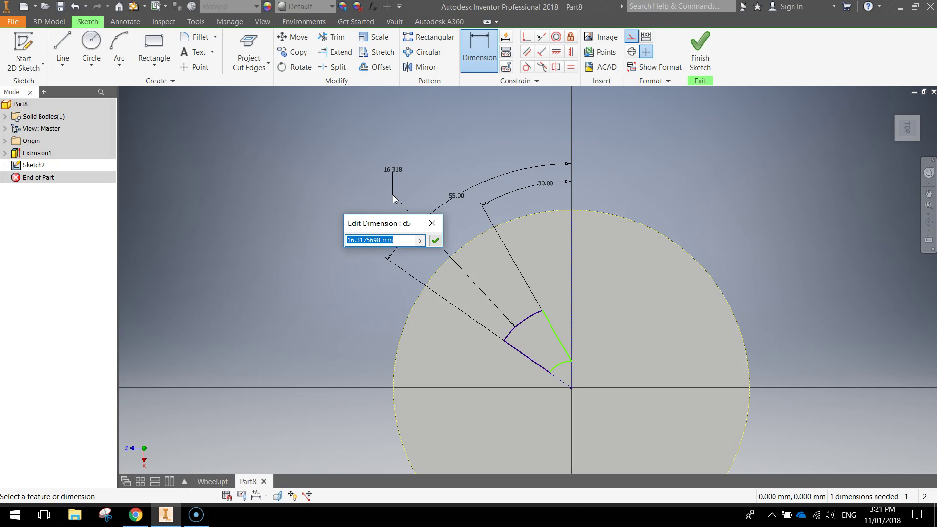
pyautogui.write('30')
pyautogui.press('Return')
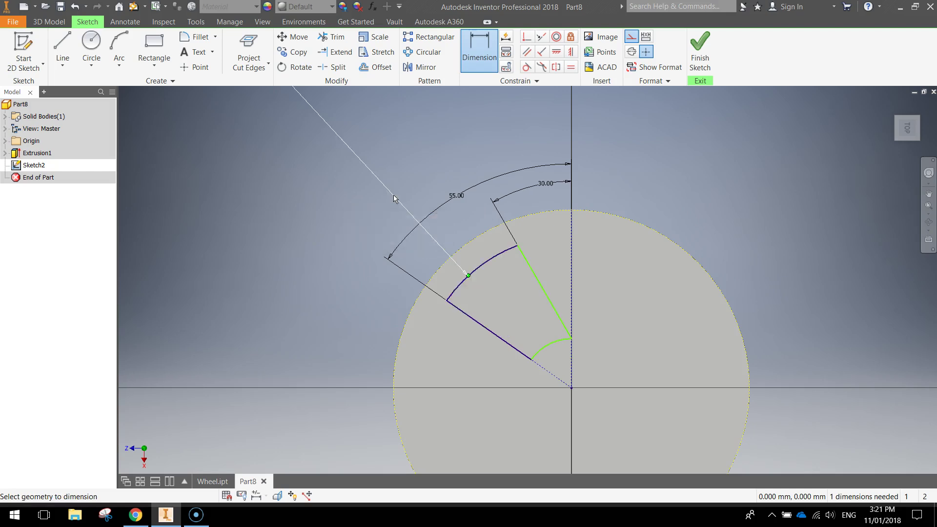
# Dimension the radius of the profile's inner arc as 20 mm.
pyautogui.click(551, 347)
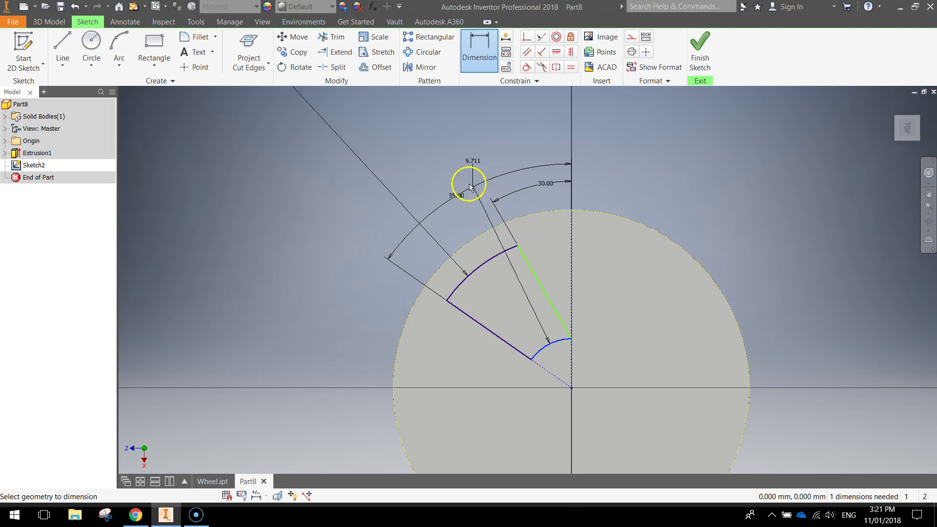
pyautogui.click(408, 145)
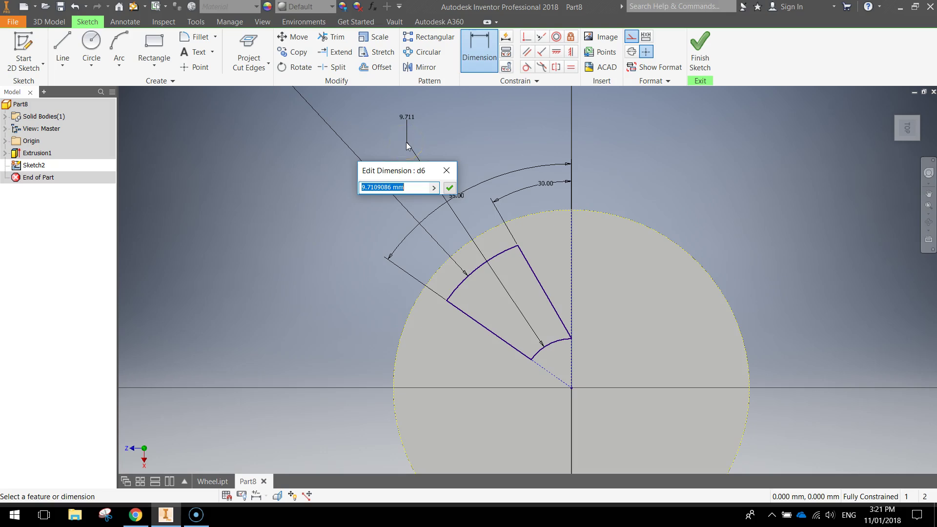
pyautogui.press('Return')
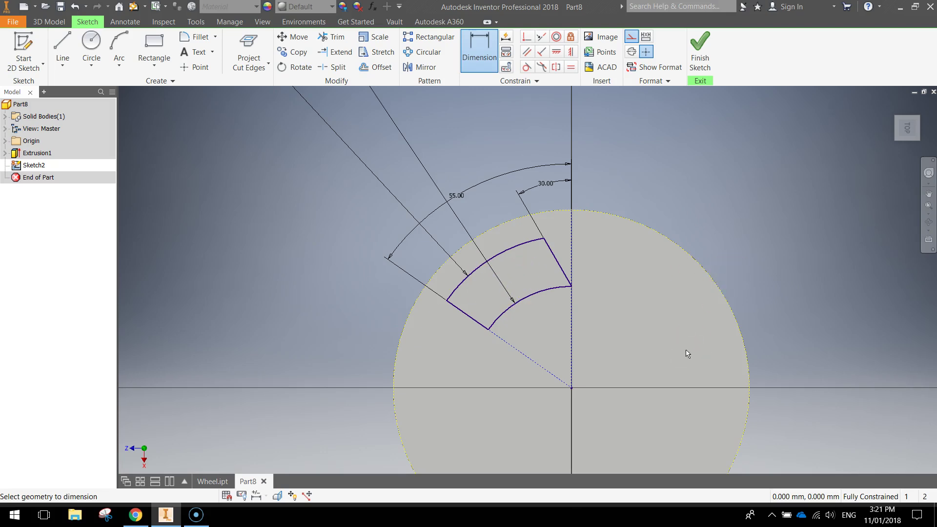
pyautogui.scroll(-5, 656, 312)
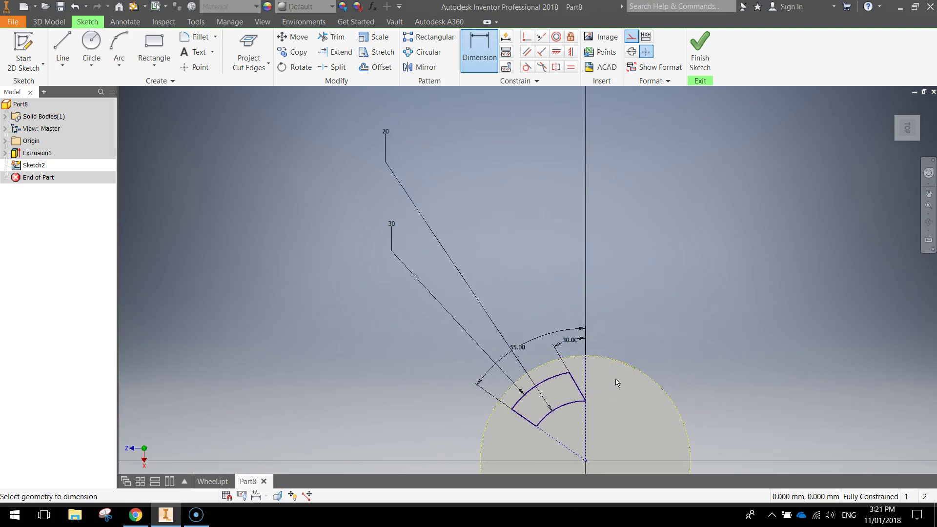
pyautogui.scroll(3, 628, 416)
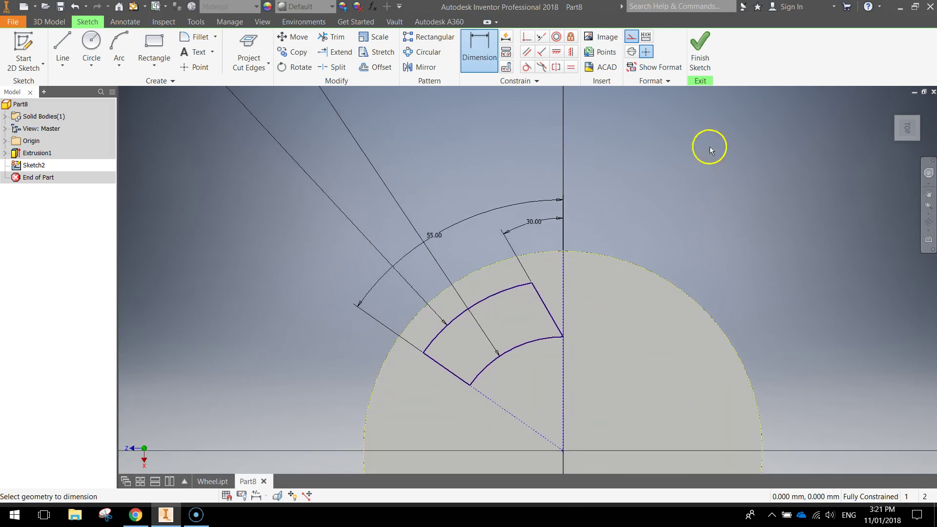
# Finish the sketch and extrude the profile as a cut through the whole cylinder with extents set to All.
pyautogui.click(700, 62)
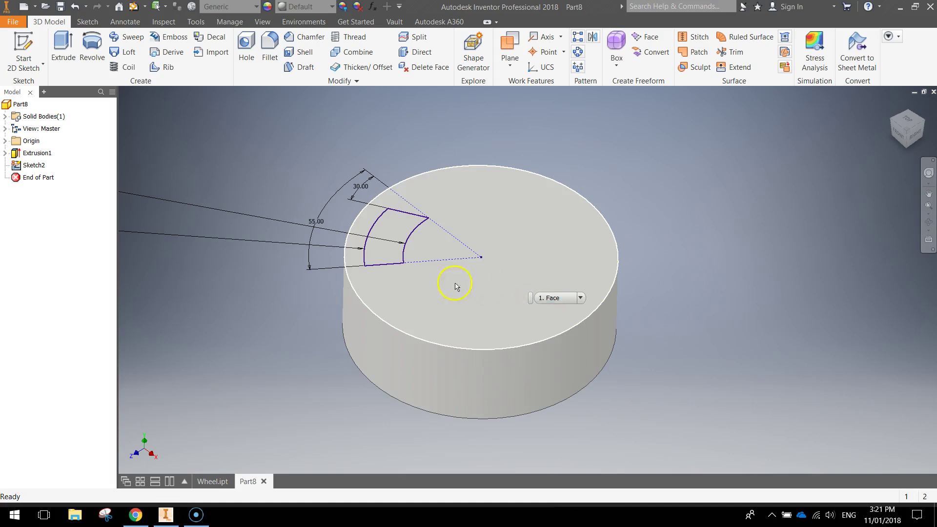
pyautogui.click(63, 45)
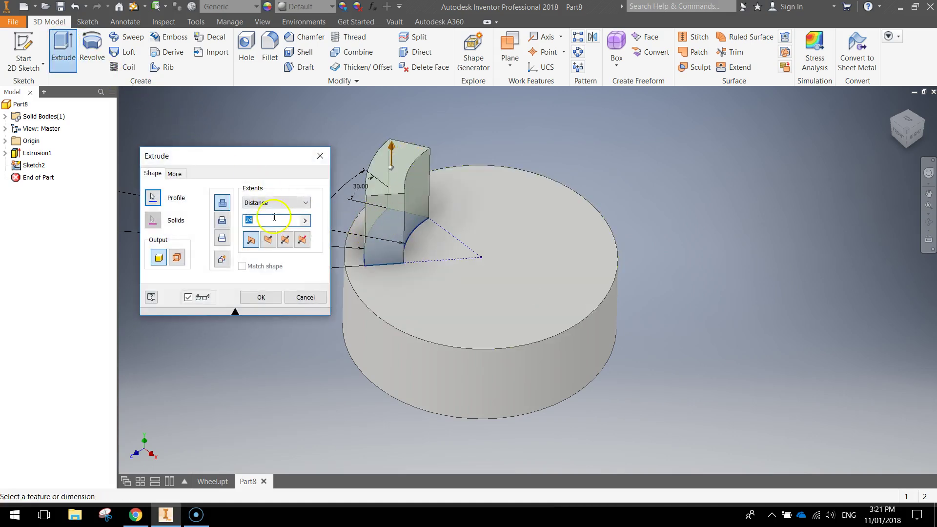
pyautogui.click(222, 221)
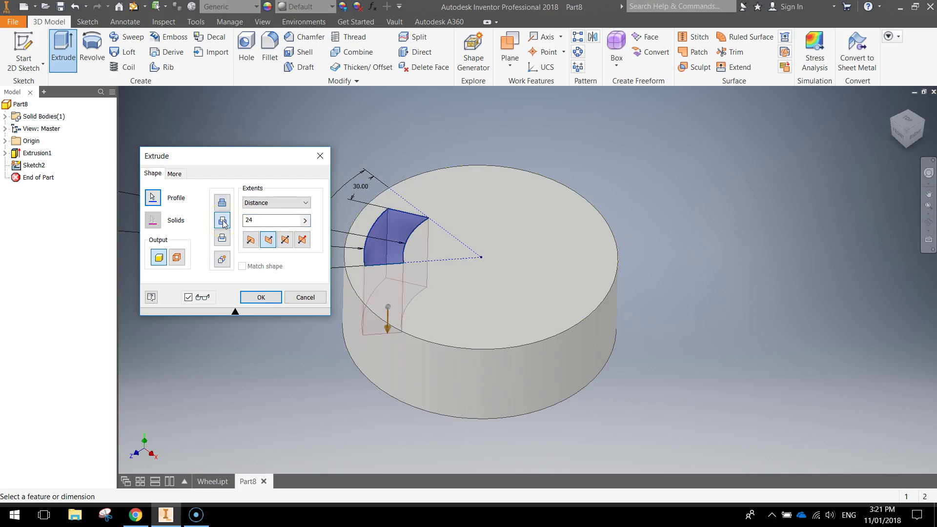
pyautogui.click(281, 202)
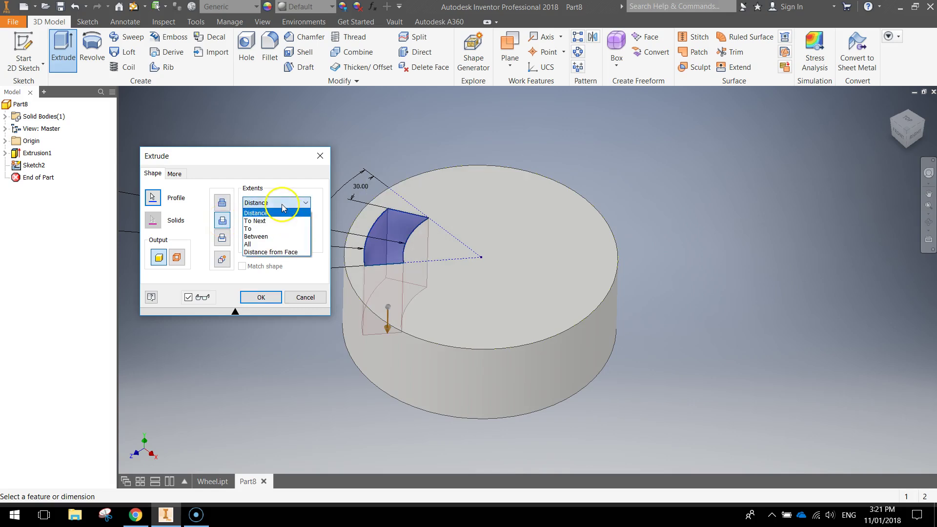
pyautogui.click(275, 245)
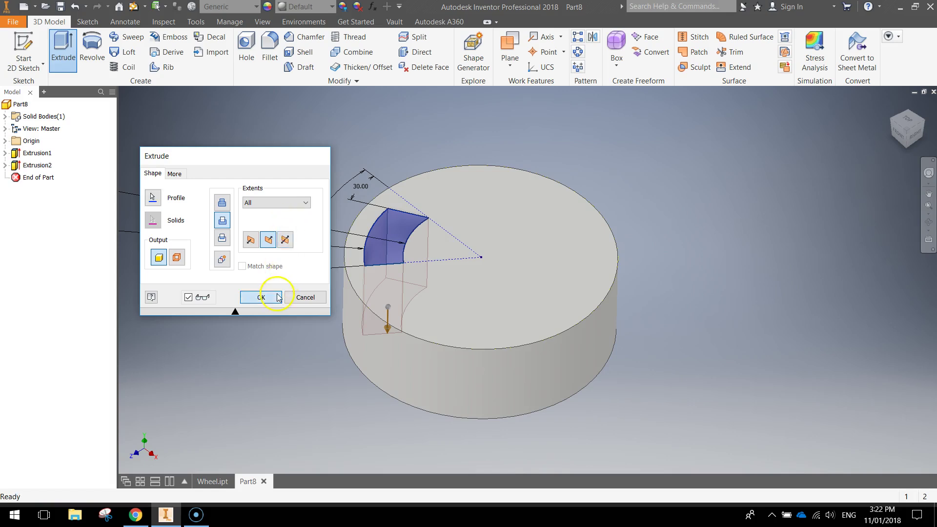
pyautogui.click(261, 297)
# Fillet the four vertical corner edges of the cut opening with a constant 2 mm radius.
pyautogui.moveTo(612, 264); pyautogui.dragTo(472, 163)
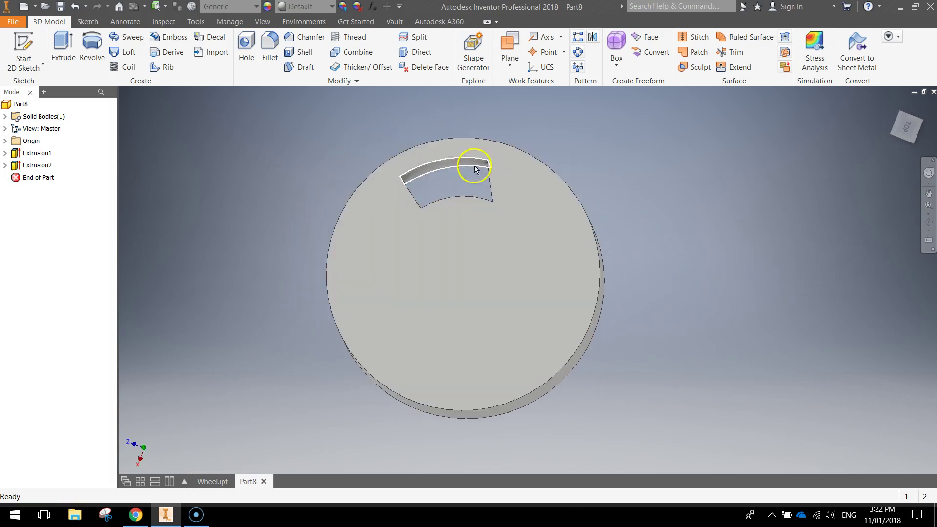
pyautogui.press('Escape')
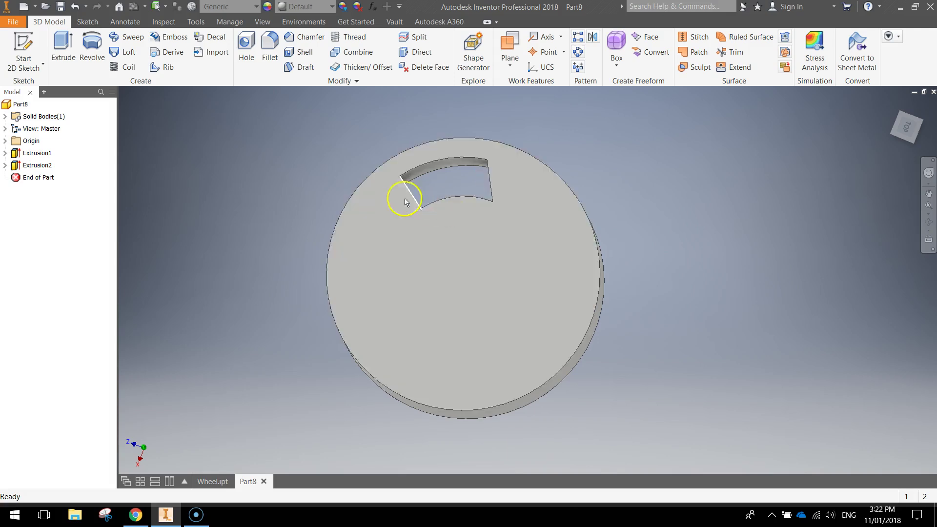
pyautogui.click(270, 50)
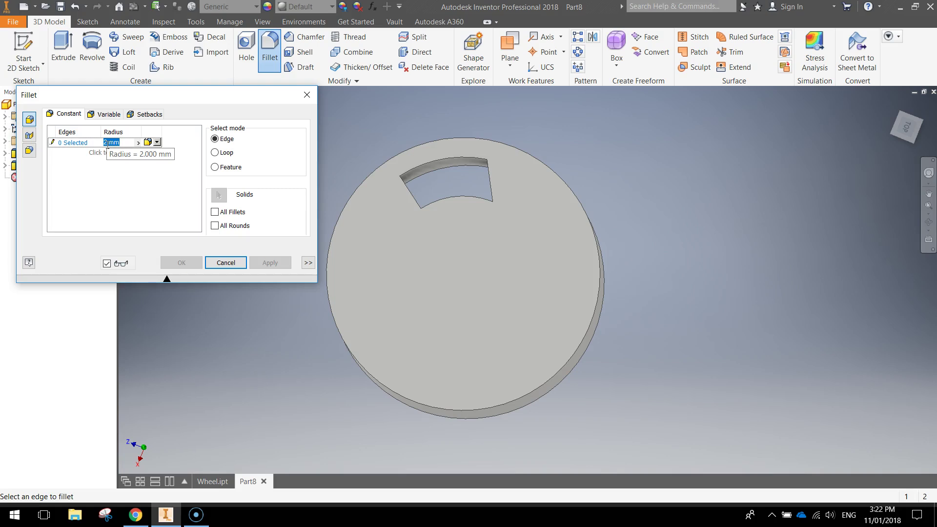
pyautogui.click(125, 180)
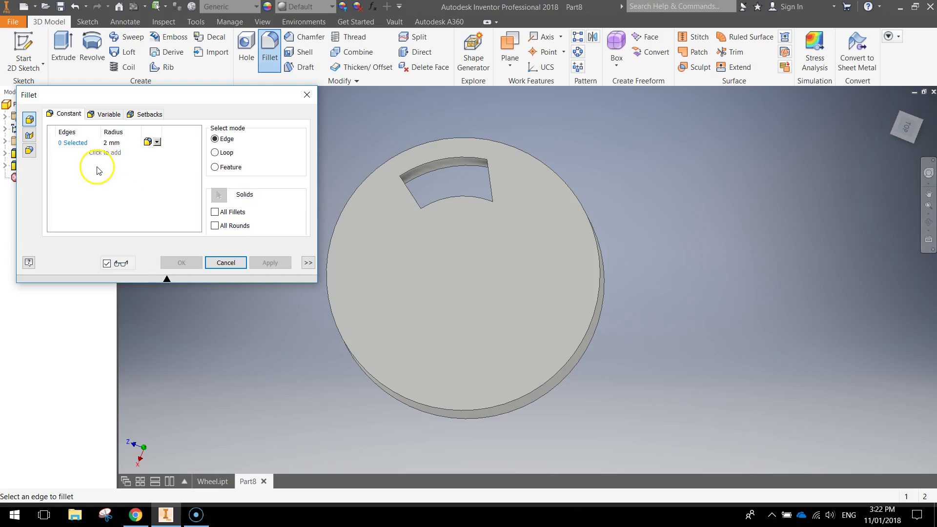
pyautogui.click(71, 145)
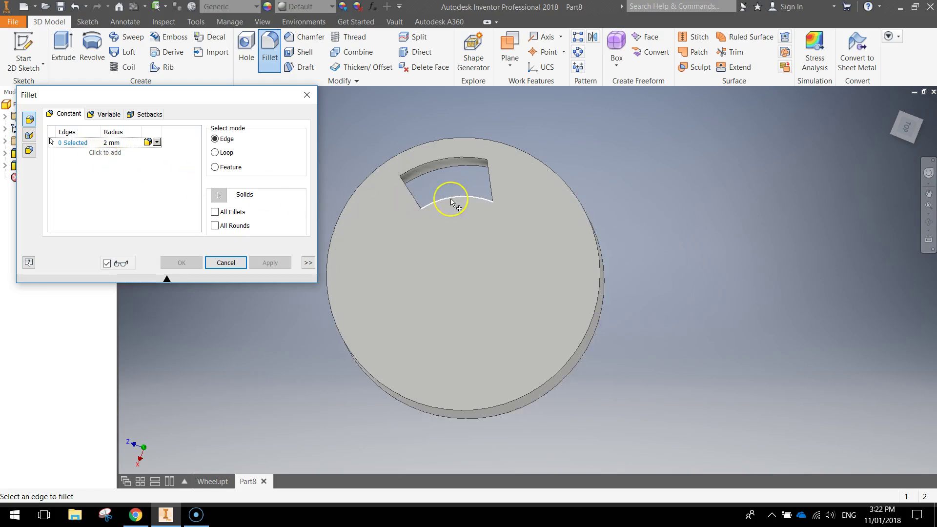
pyautogui.scroll(5, 450, 201)
pyautogui.moveTo(478, 159); pyautogui.dragTo(478, 167, button='middle')
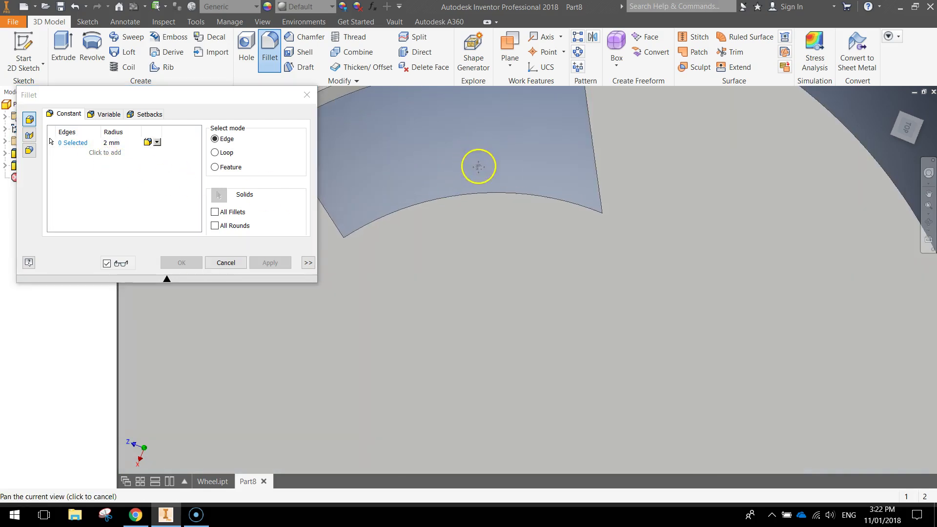
pyautogui.scroll(-3, 577, 303)
pyautogui.keyDown('shift'); pyautogui.moveTo(577, 303); pyautogui.dragTo(483, 300, button='middle'); pyautogui.keyUp('shift')
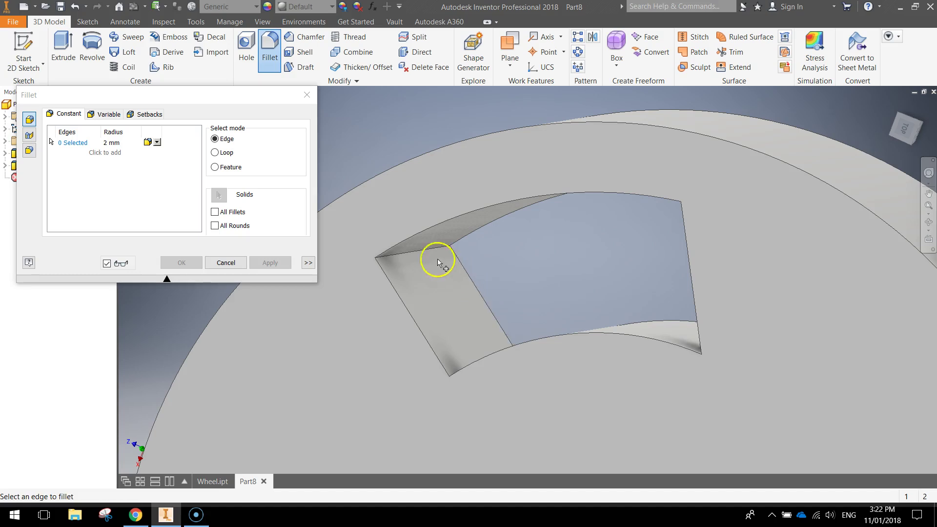
pyautogui.click(423, 248)
pyautogui.keyDown('shift'); pyautogui.moveTo(441, 267); pyautogui.dragTo(476, 308, button='middle'); pyautogui.keyUp('shift')
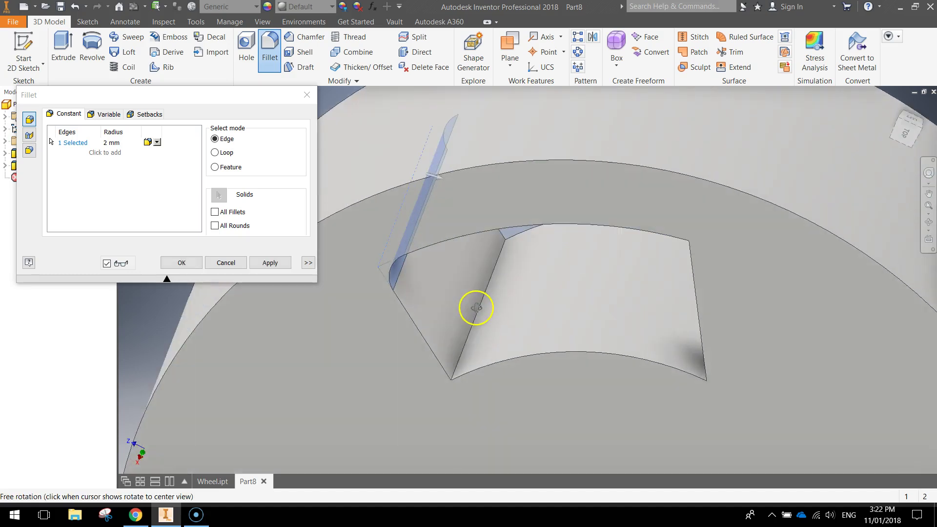
pyautogui.click(477, 308)
pyautogui.keyDown('shift'); pyautogui.moveTo(533, 309); pyautogui.dragTo(634, 249, button='middle'); pyautogui.keyUp('shift')
pyautogui.click(646, 224)
pyautogui.keyDown('shift'); pyautogui.moveTo(665, 312); pyautogui.dragTo(638, 299, button='middle'); pyautogui.keyUp('shift')
pyautogui.click(681, 304)
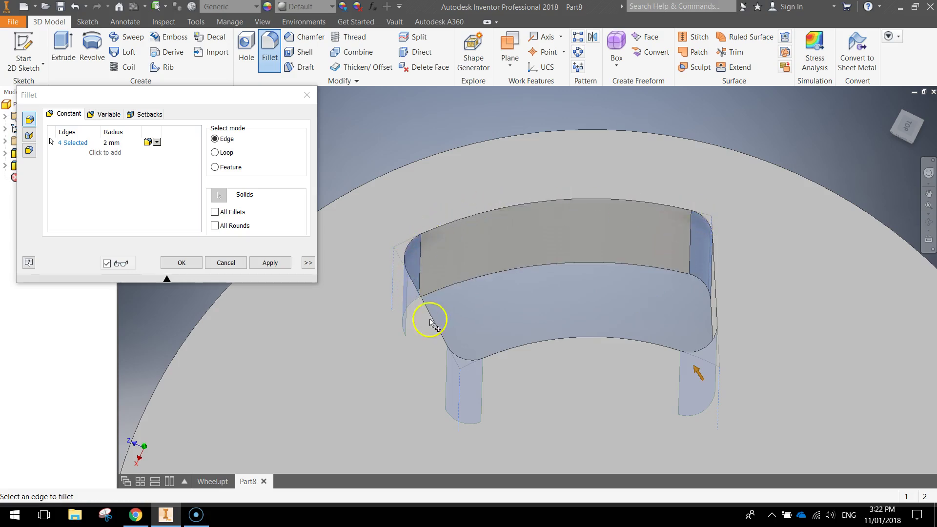
pyautogui.click(193, 266)
# Create a circular pattern of the opening cut and its corner fillets around the cylinder's axis, with 6 occurrences over 360 deg.
pyautogui.scroll(-3, 594, 360)
pyautogui.moveTo(594, 360); pyautogui.dragTo(536, 240, button='middle')
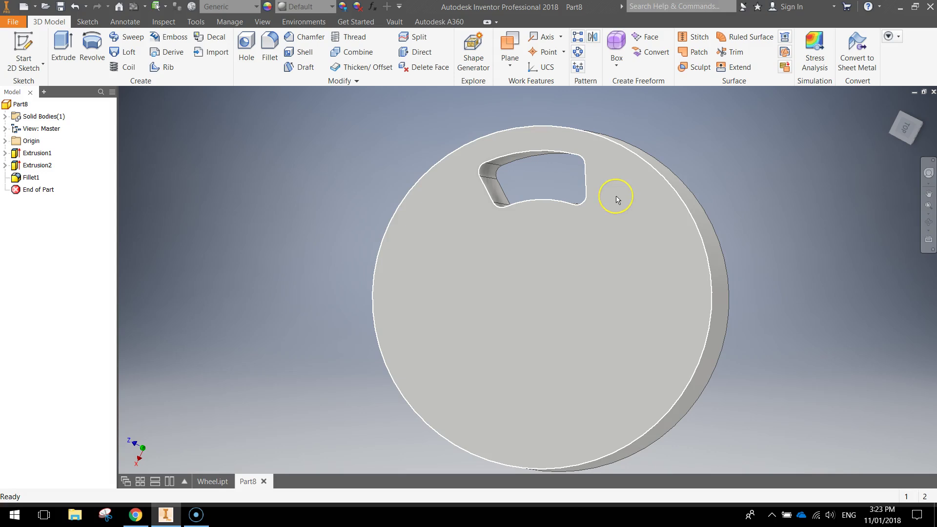
pyautogui.click(632, 213)
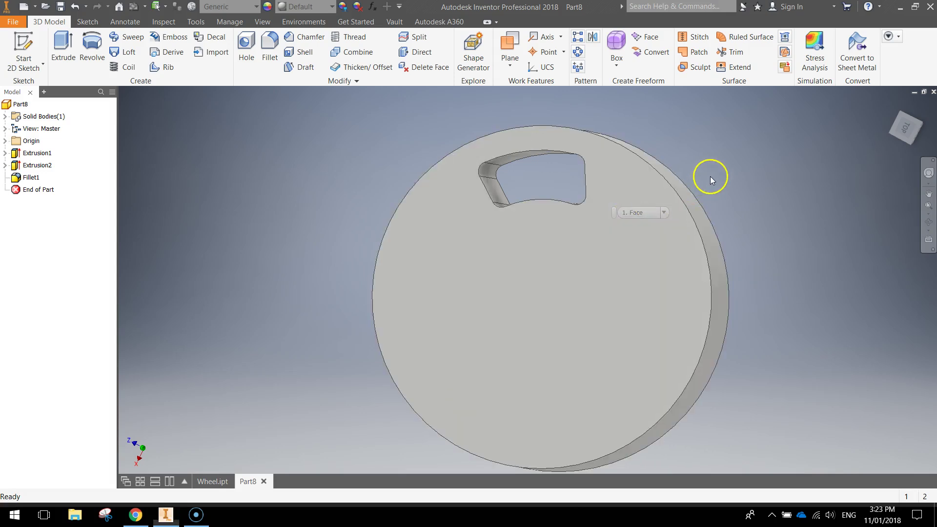
pyautogui.click(579, 53)
pyautogui.moveTo(328, 168); pyautogui.dragTo(300, 154)
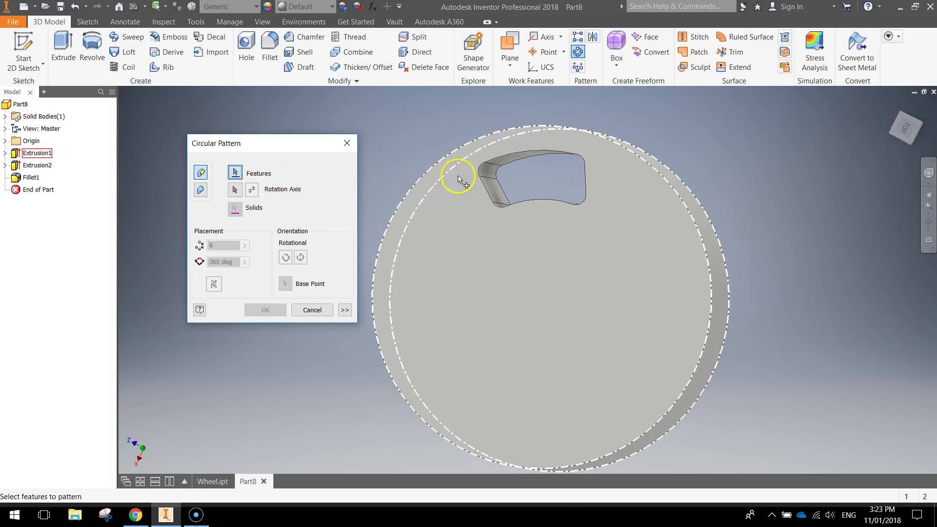
pyautogui.click(507, 157)
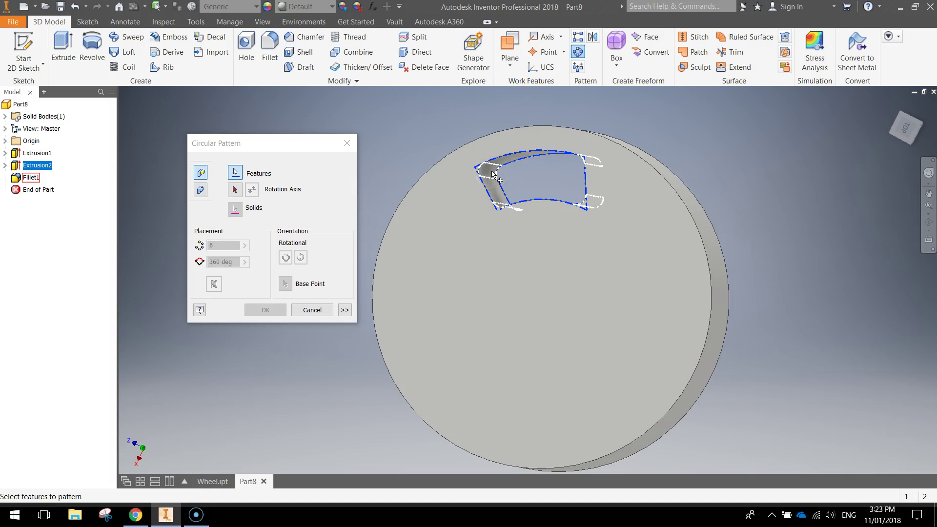
pyautogui.click(494, 174)
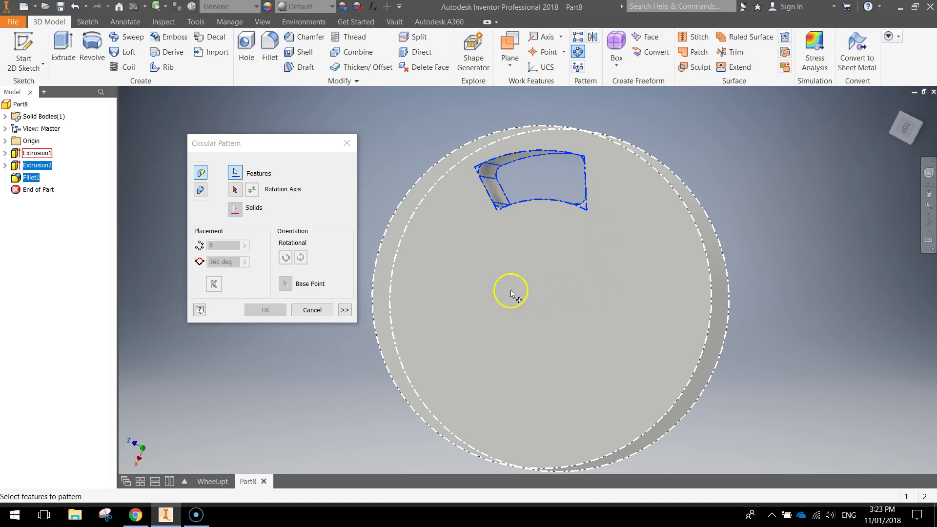
pyautogui.click(235, 190)
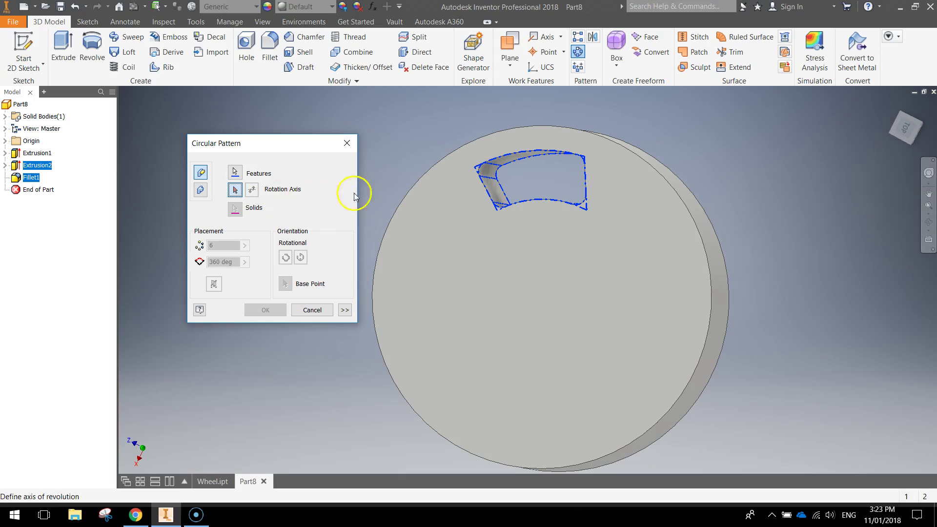
pyautogui.click(407, 195)
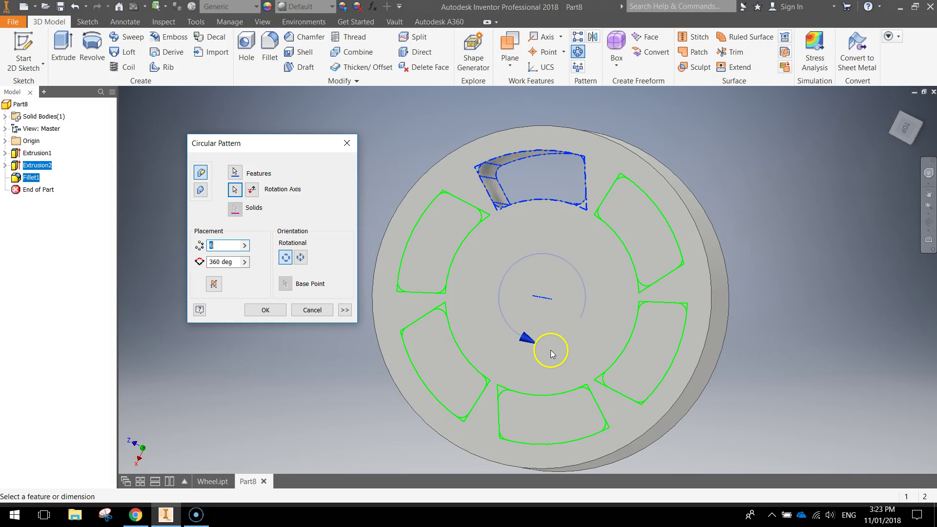
pyautogui.click(266, 310)
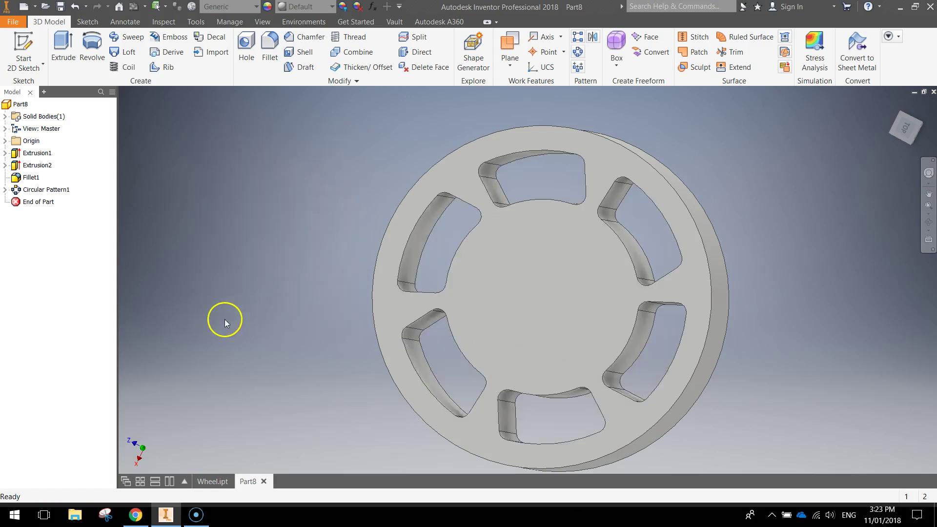
# Try to place a 22 mm through-all hole by eye near the centre of the wheel's flat face.
pyautogui.keyDown('shift'); pyautogui.moveTo(483, 318); pyautogui.dragTo(514, 320, button='middle'); pyautogui.keyUp('shift')
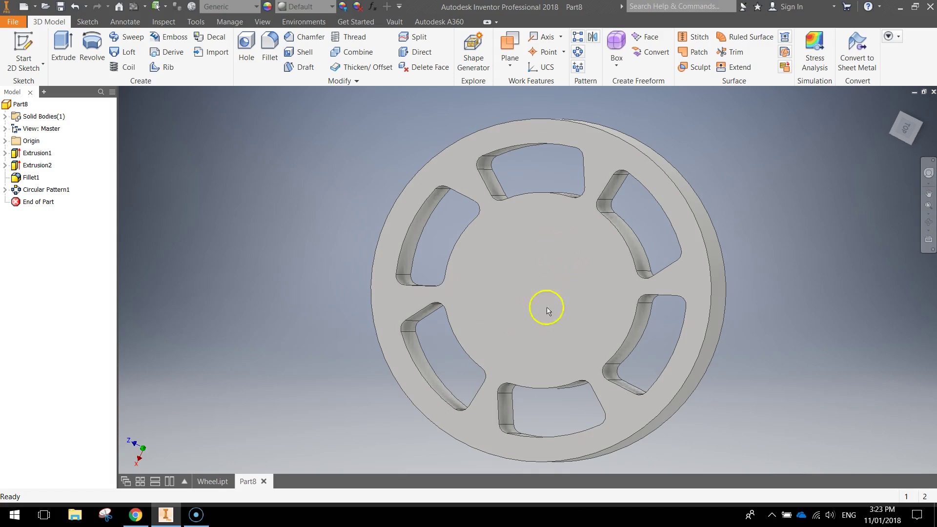
pyautogui.click(245, 45)
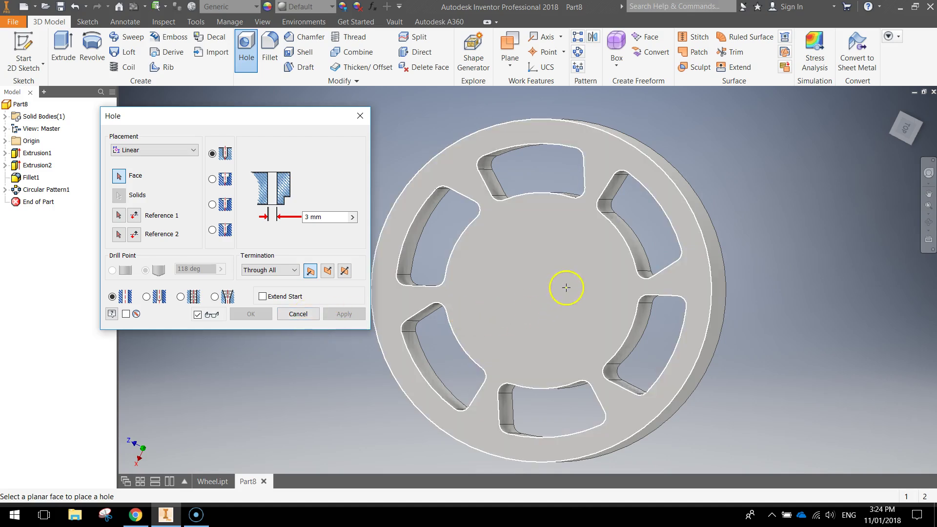
pyautogui.click(535, 285)
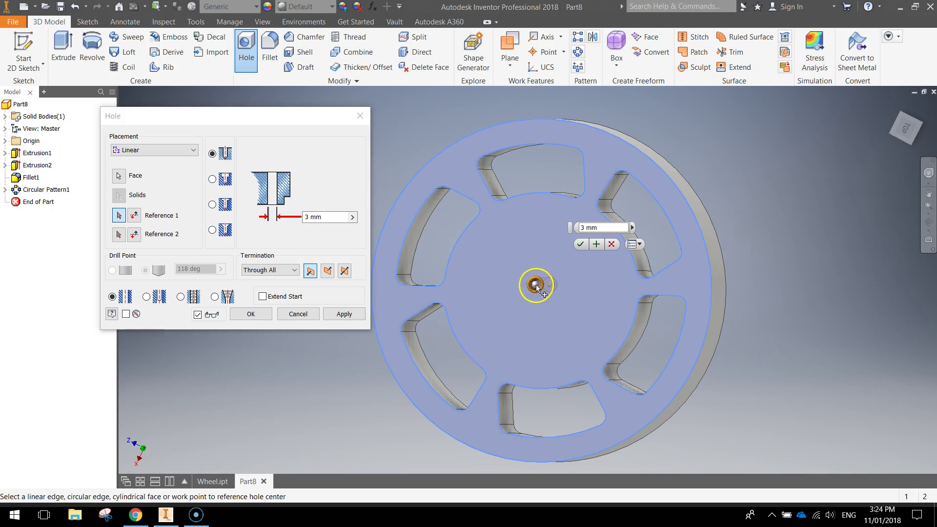
pyautogui.click(582, 228)
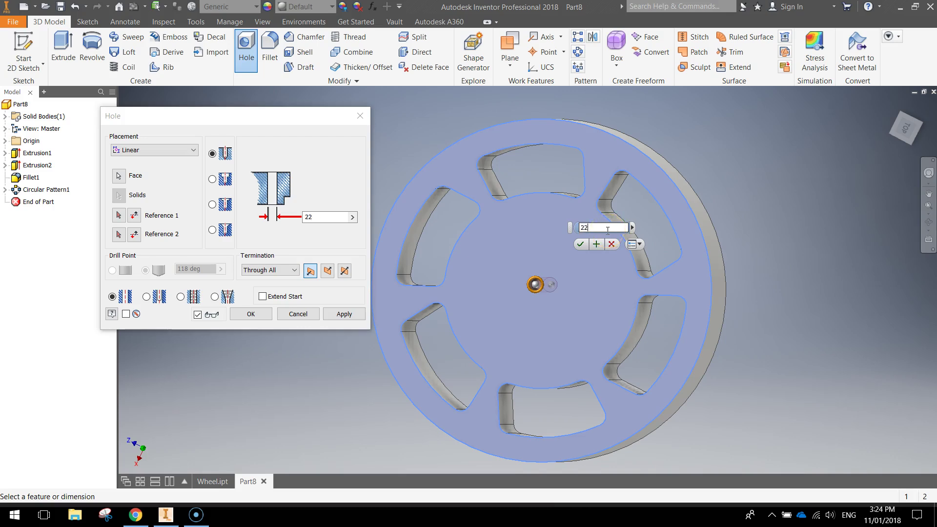
pyautogui.press('Return')
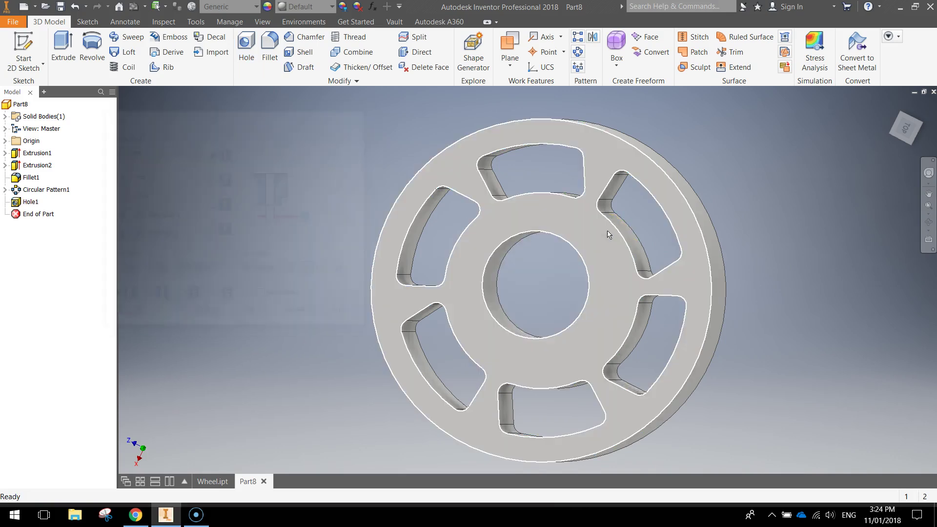
pyautogui.hotkey('ctrl', 'z')
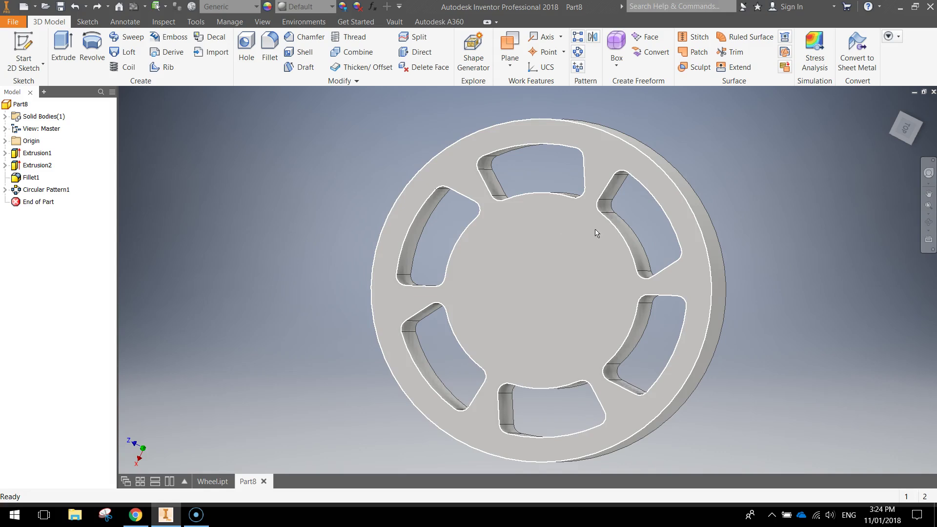
# Cut a 22 mm hole in the wheel's flat face, concentric with the outer circular edge, with Through All termination.
pyautogui.click(246, 47)
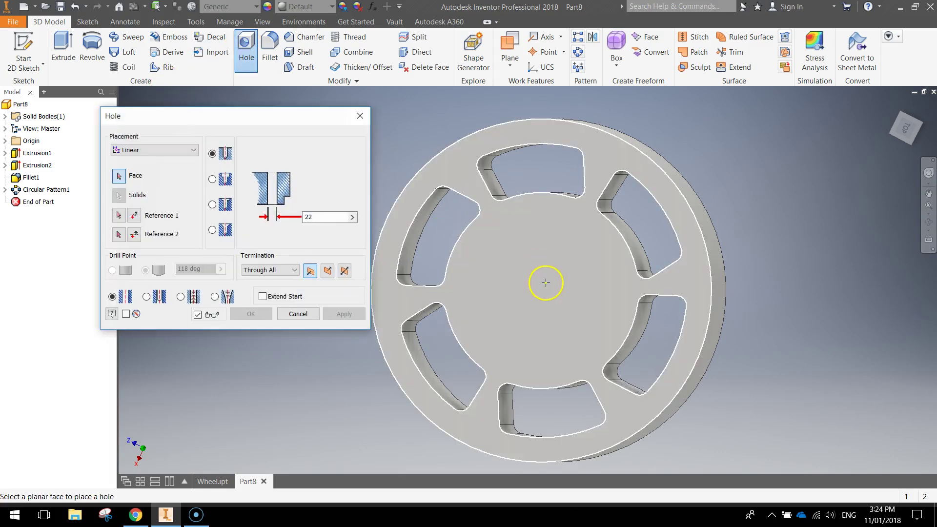
pyautogui.click(544, 288)
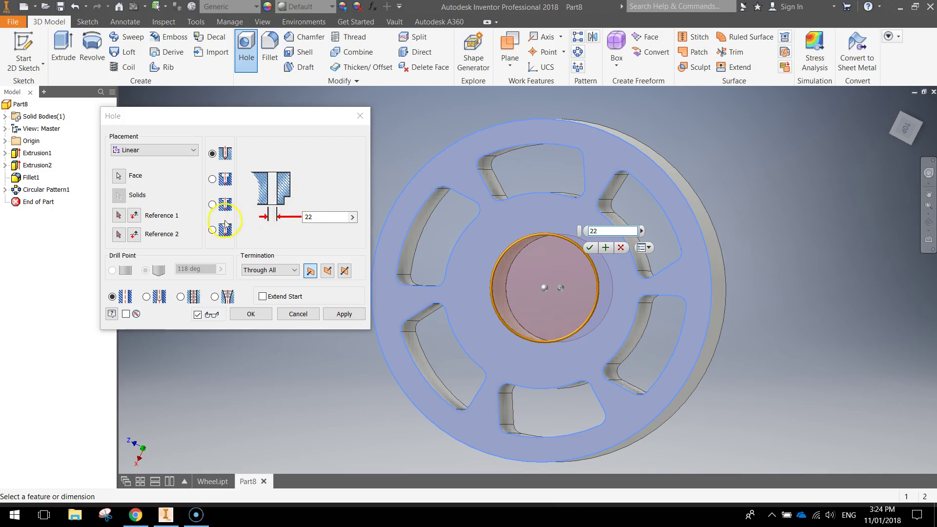
pyautogui.click(118, 215)
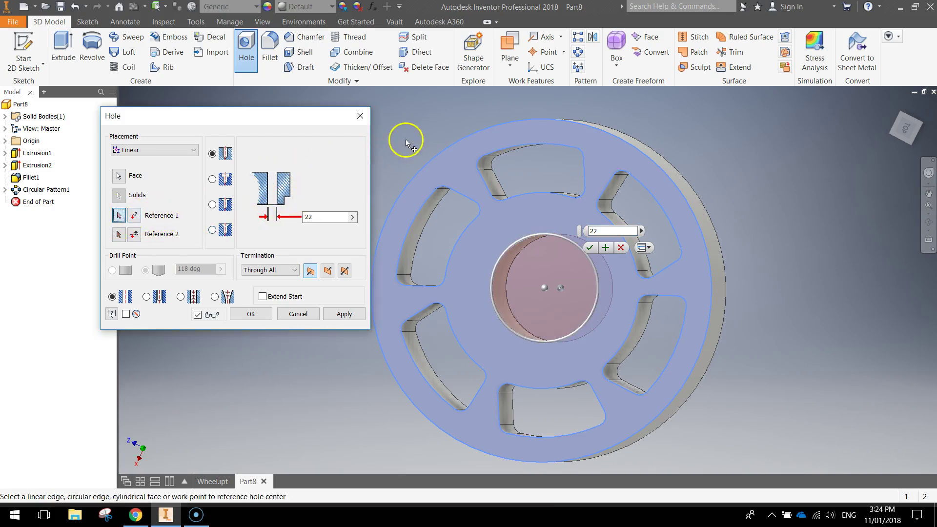
pyautogui.click(448, 147)
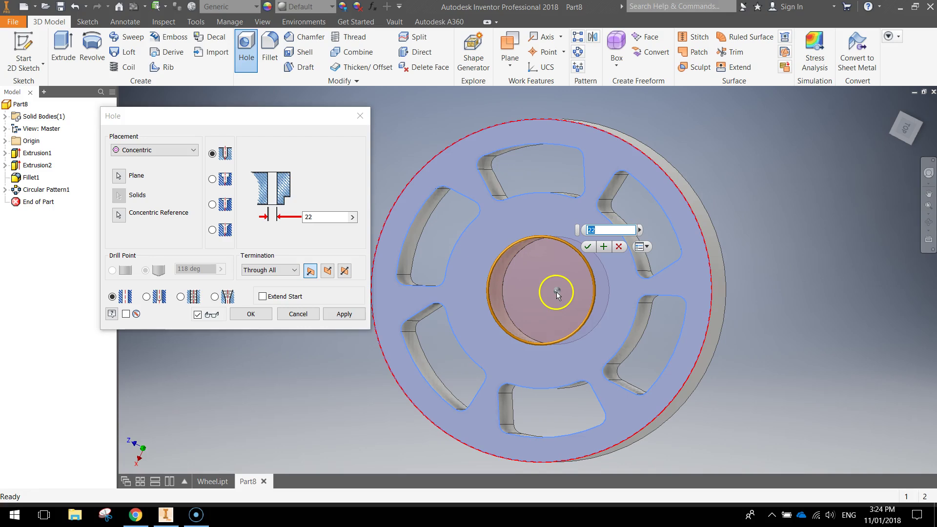
pyautogui.click(295, 270)
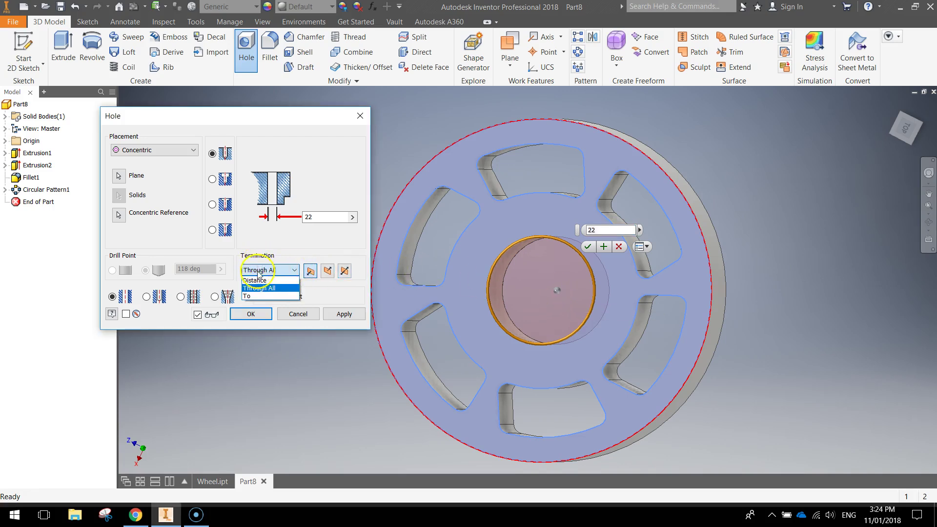
pyautogui.click(262, 289)
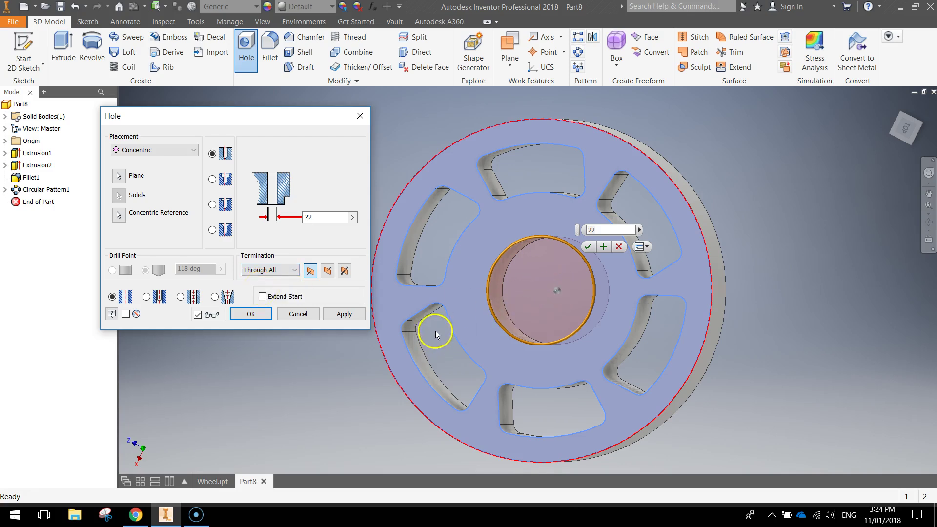
pyautogui.click(251, 313)
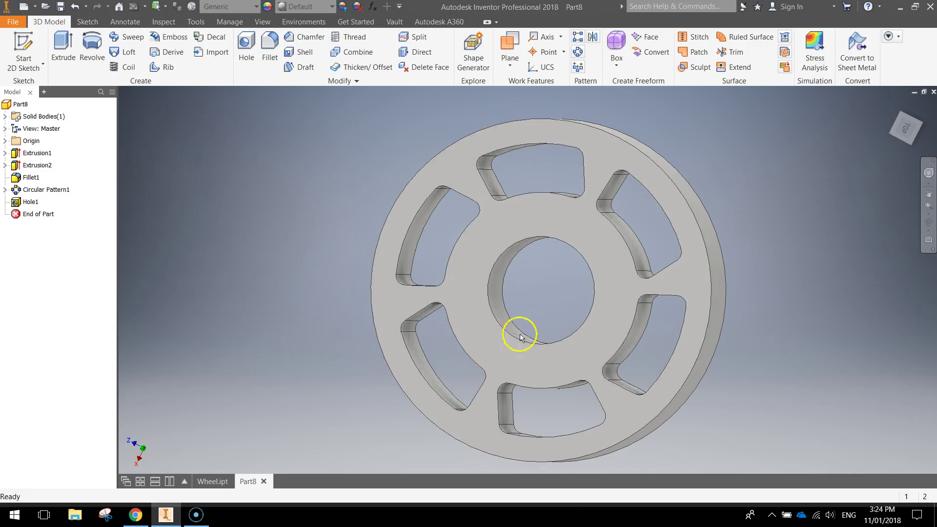
# Sketch a 30 mm diameter circle on the wheel's flat face, centred on the origin around the centre hole.
pyautogui.keyDown('shift'); pyautogui.moveTo(870, 327); pyautogui.dragTo(593, 523, button='middle'); pyautogui.keyUp('shift')
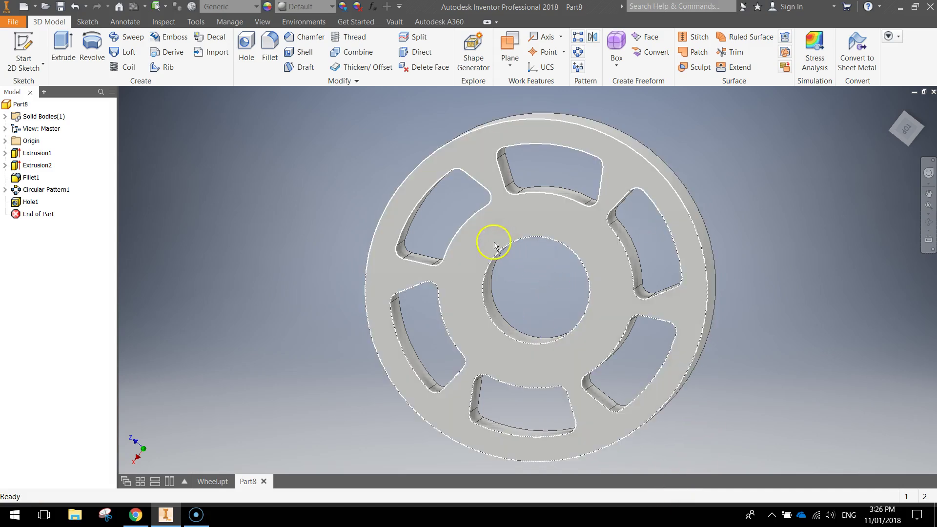
pyautogui.click(23, 55)
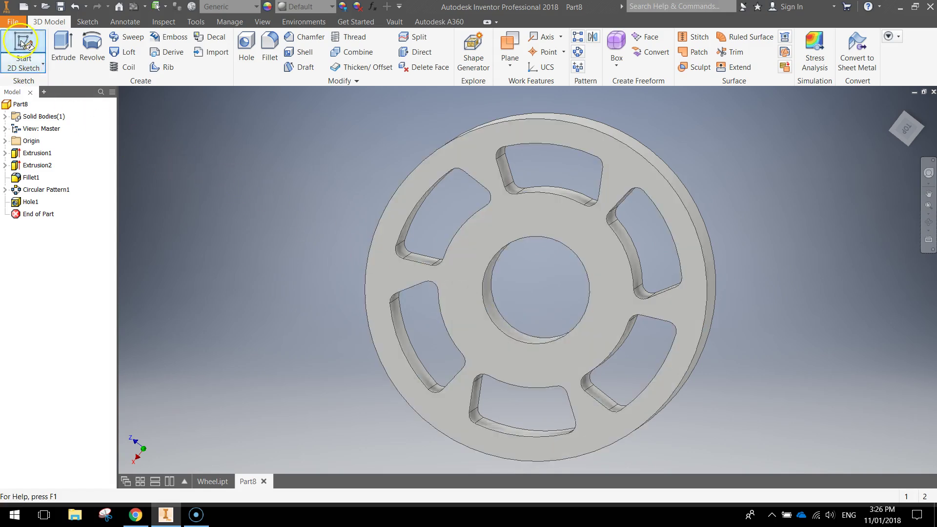
pyautogui.click(524, 214)
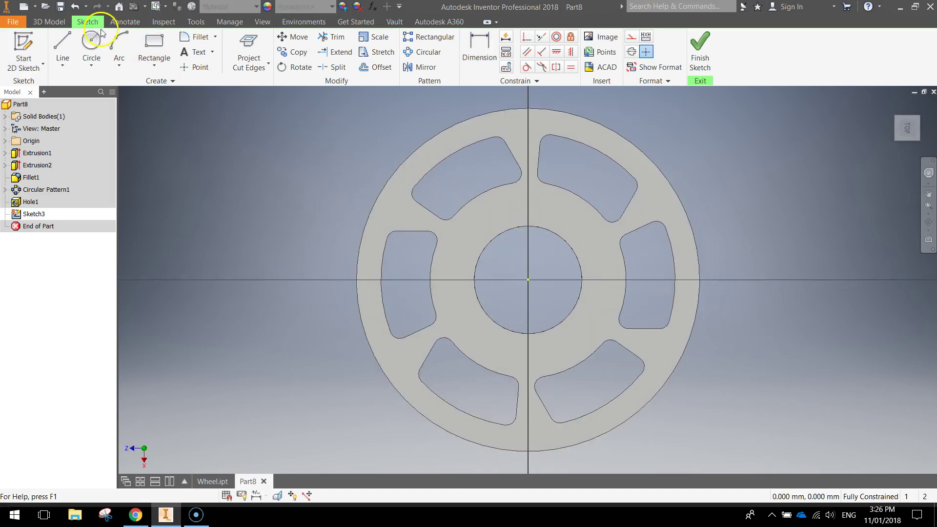
pyautogui.click(91, 43)
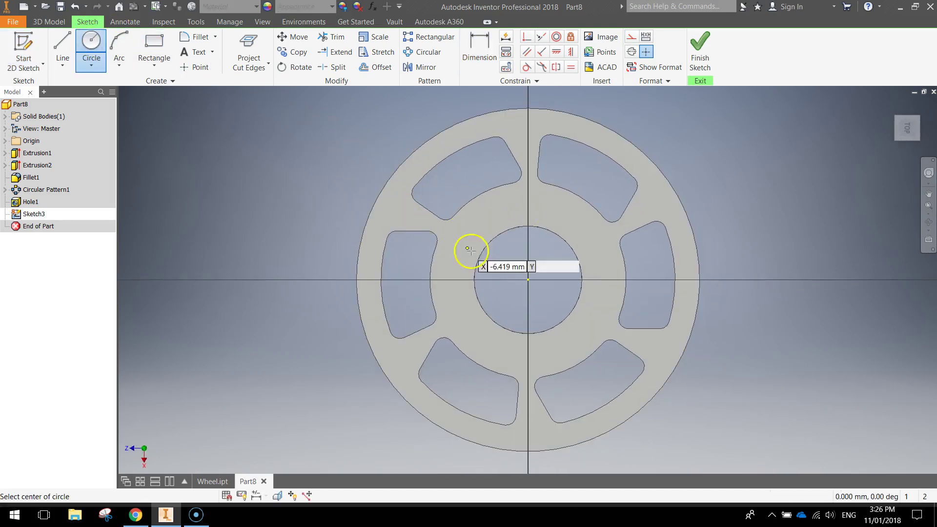
pyautogui.click(527, 279)
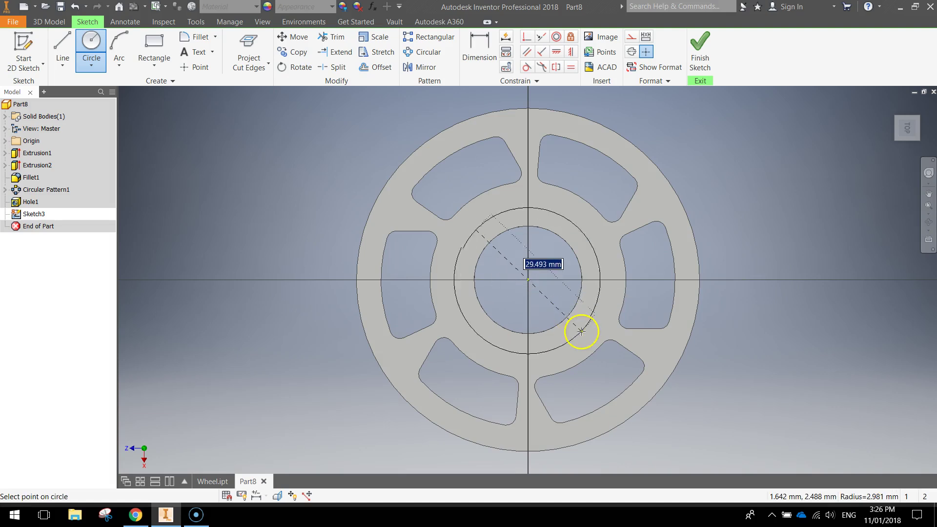
pyautogui.write('3')
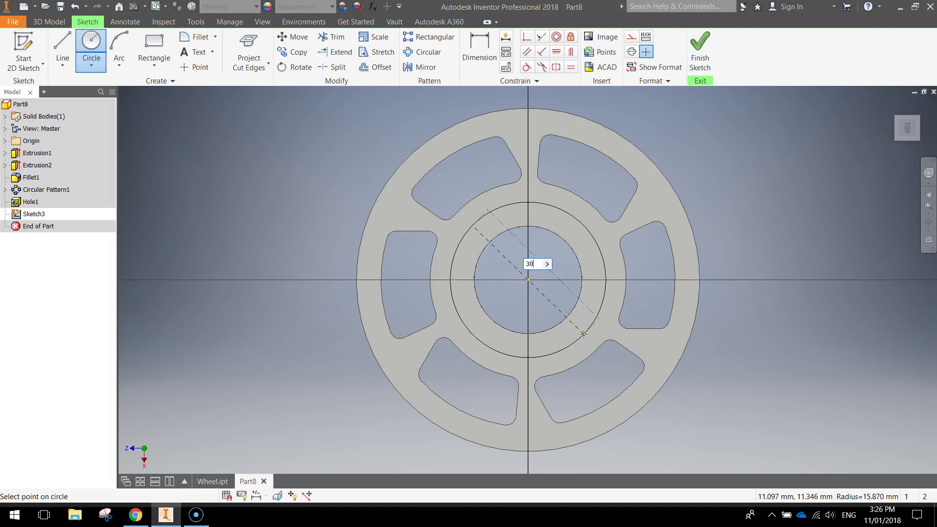
pyautogui.write('0')
pyautogui.press('Return')
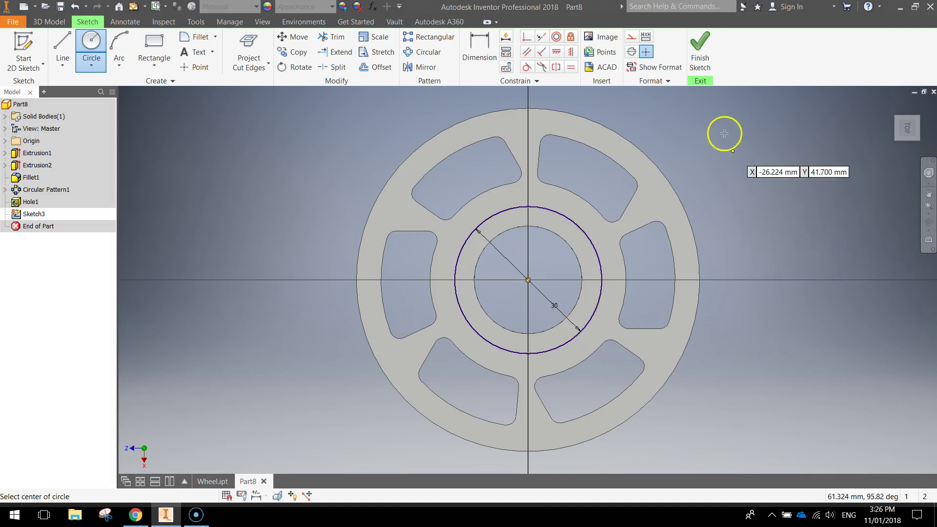
pyautogui.click(700, 48)
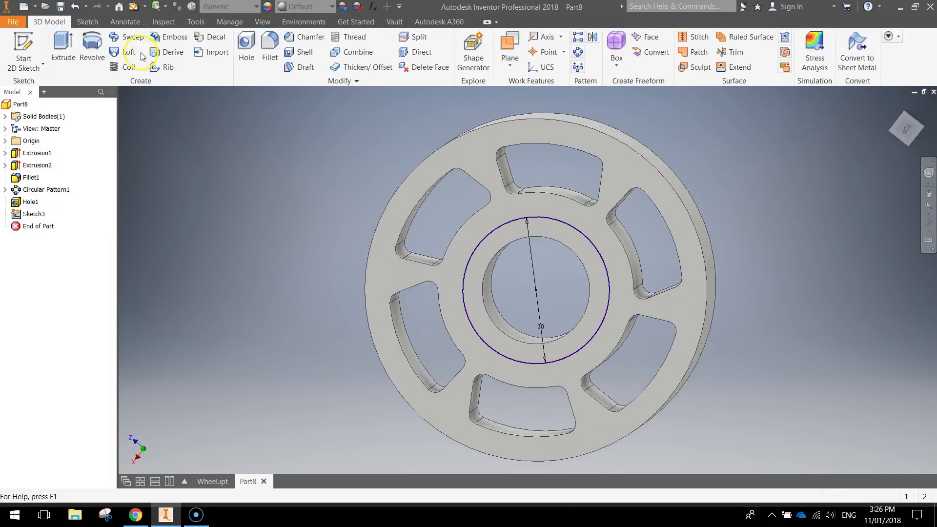
# Cut the 30 mm circle 10 mm deep into the wheel with Extrude to form a recess around the centre hole.
pyautogui.click(66, 47)
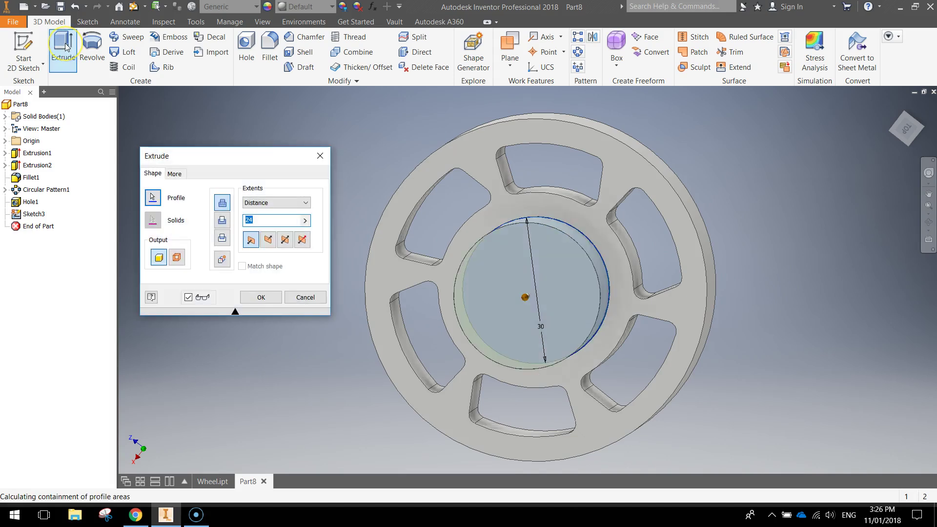
pyautogui.click(222, 221)
pyautogui.doubleClick(253, 219)
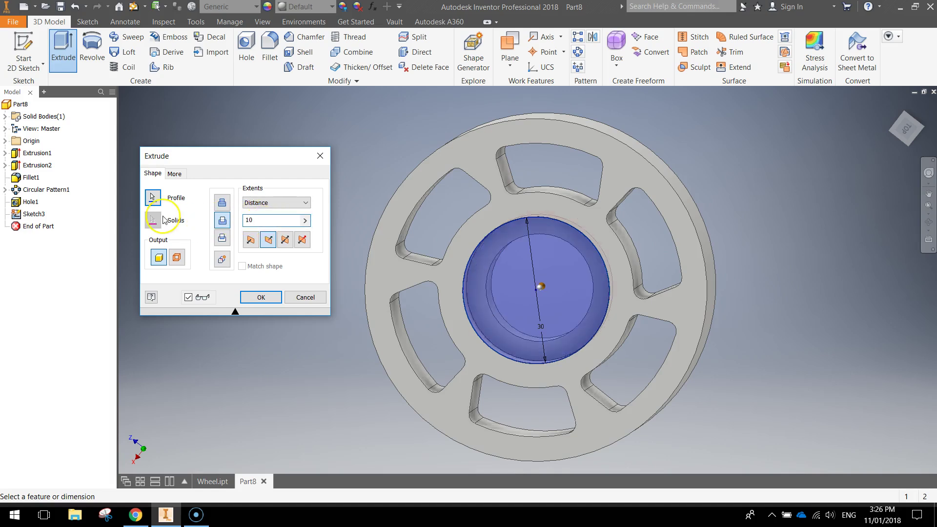
pyautogui.click(260, 295)
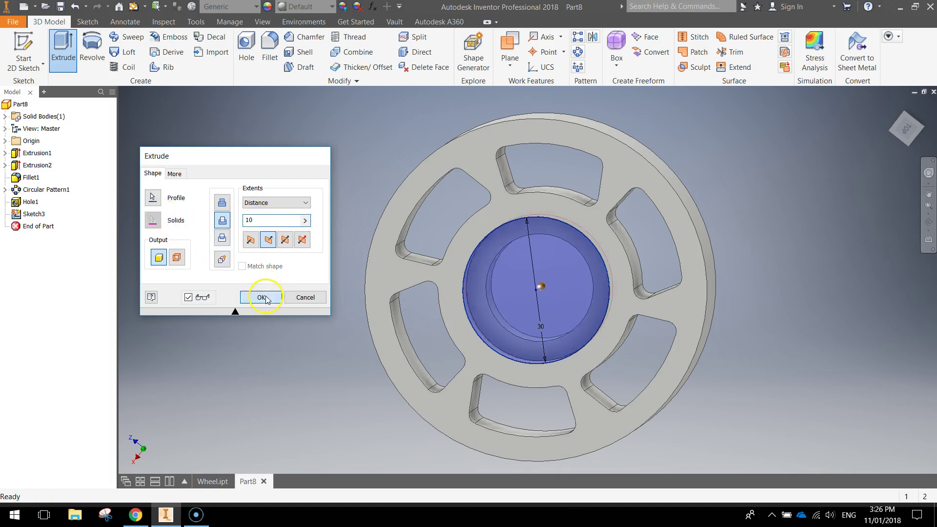
pyautogui.keyDown('shift'); pyautogui.moveTo(690, 361); pyautogui.dragTo(561, 289, button='middle'); pyautogui.keyUp('shift')
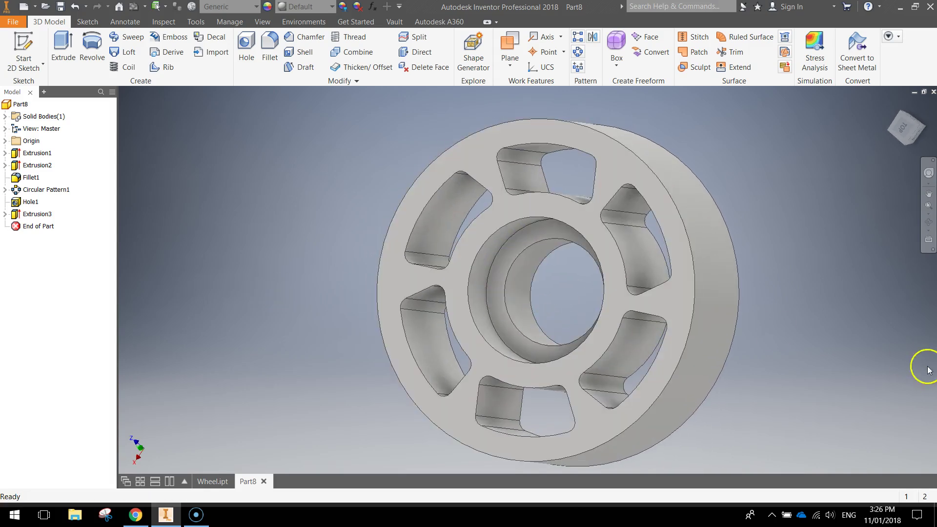
pyautogui.keyDown('shift'); pyautogui.moveTo(837, 299); pyautogui.dragTo(857, 257, button='middle'); pyautogui.keyUp('shift')
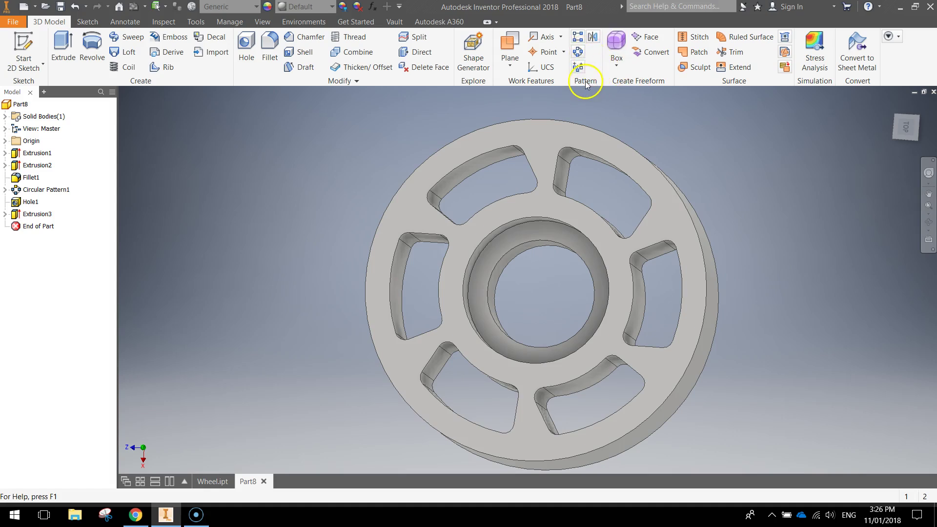
# Mirror the circular recess cut about the XZ origin plane onto the wheel's opposite side.
pyautogui.click(593, 39)
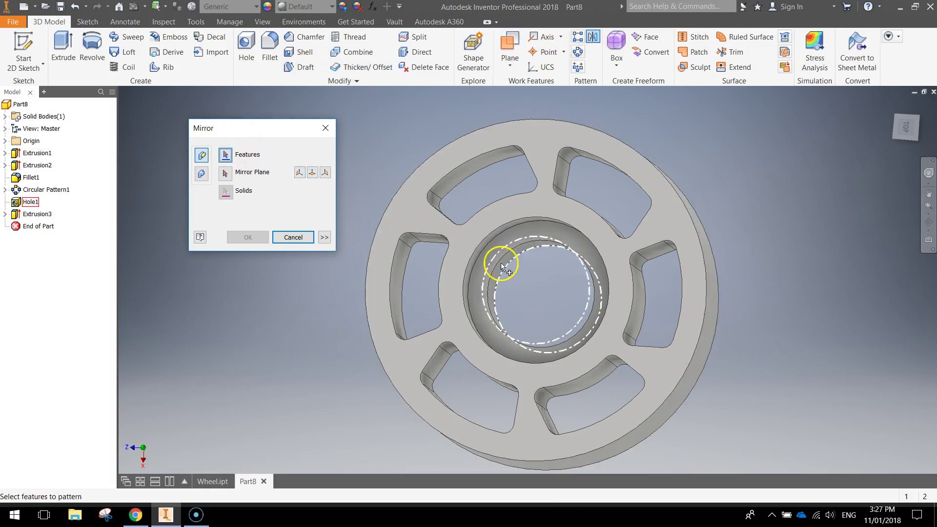
pyautogui.click(490, 249)
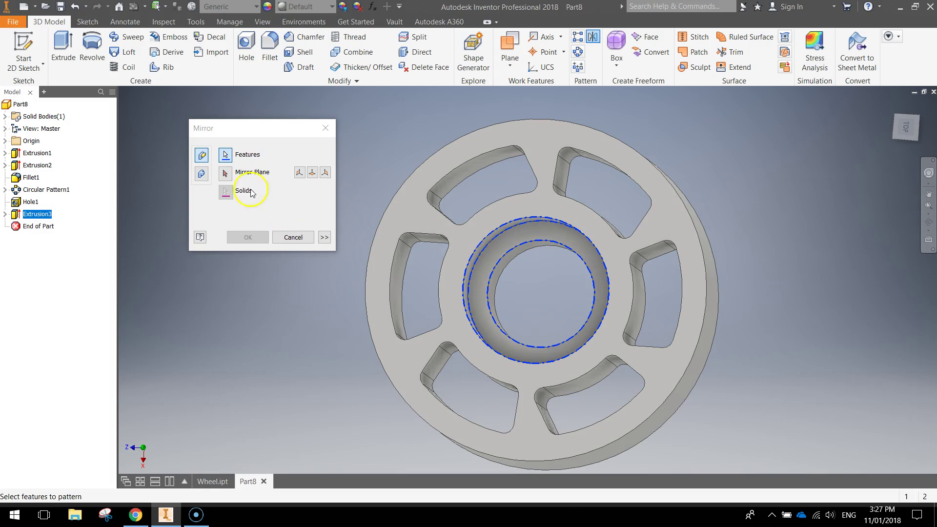
pyautogui.click(225, 173)
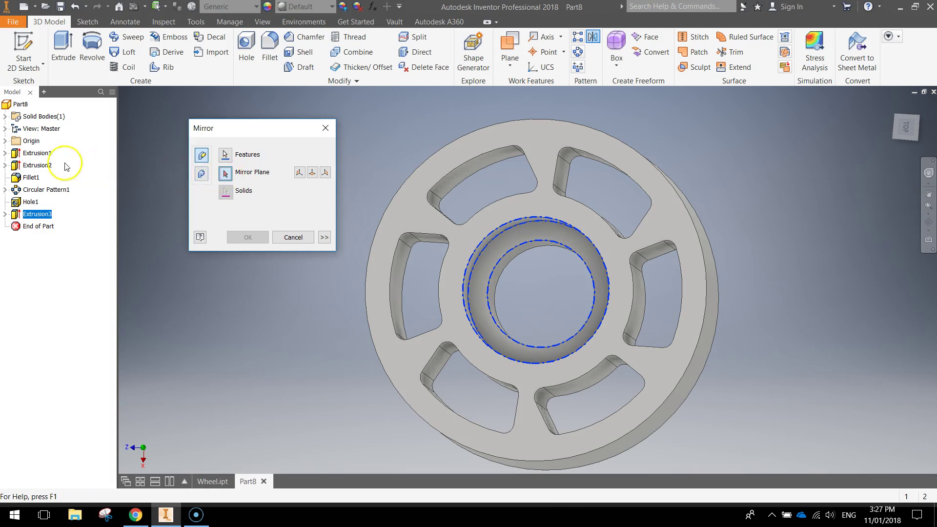
pyautogui.click(6, 141)
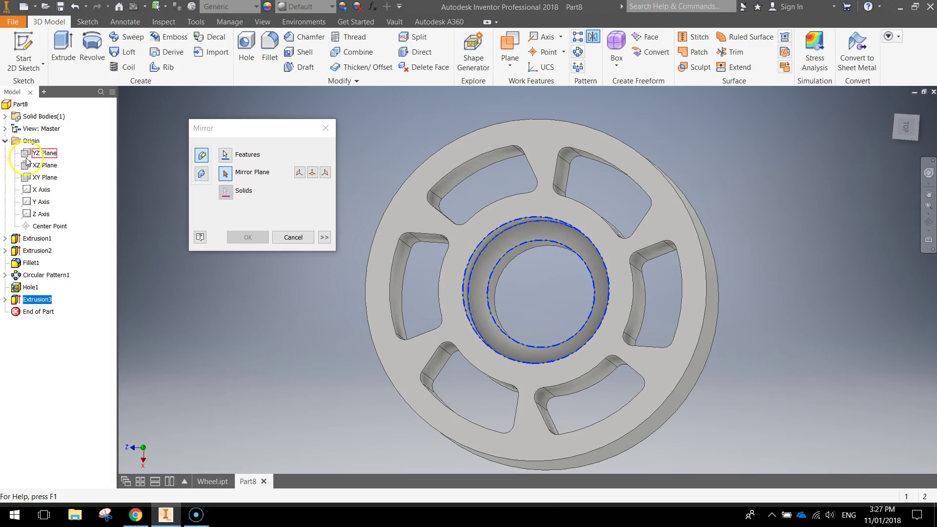
pyautogui.click(44, 166)
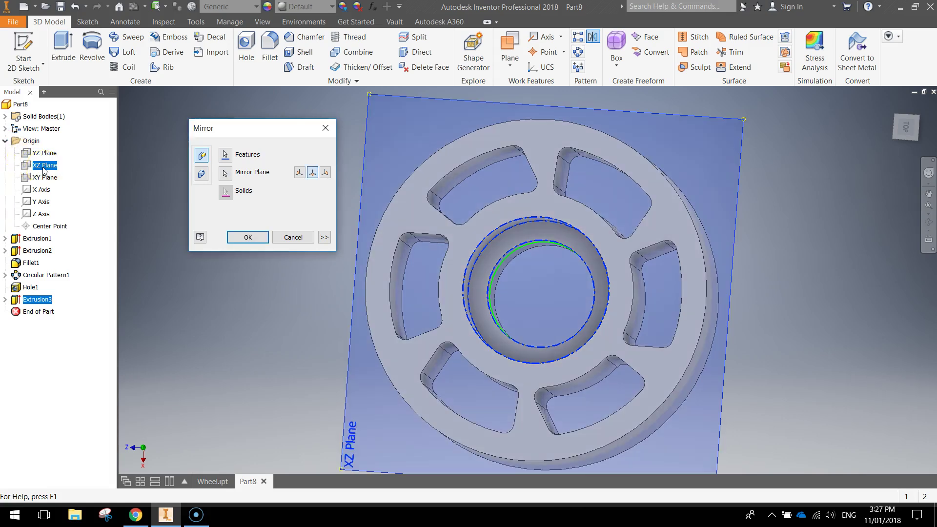
pyautogui.keyDown('shift'); pyautogui.moveTo(620, 234); pyautogui.dragTo(569, 240, button='middle'); pyautogui.keyUp('shift')
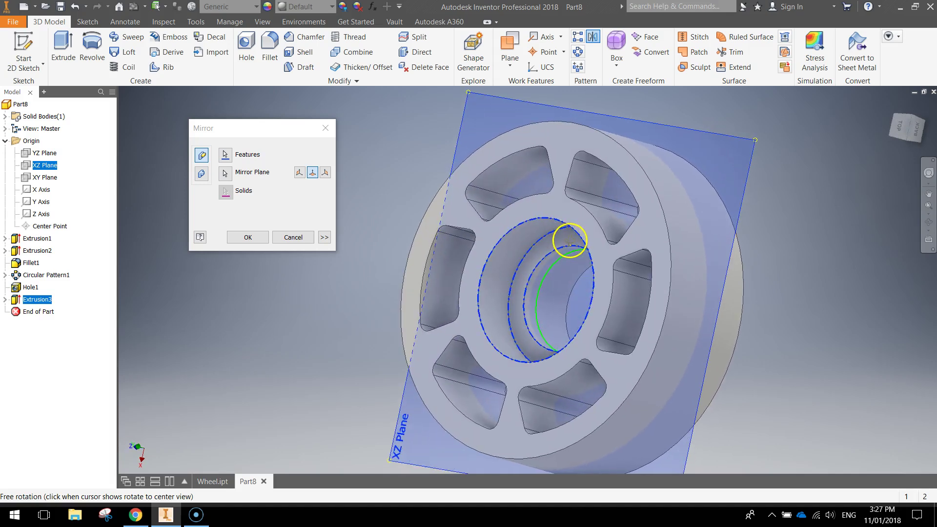
pyautogui.click(248, 237)
pyautogui.keyDown('shift'); pyautogui.moveTo(508, 241); pyautogui.dragTo(679, 324, button='middle'); pyautogui.keyUp('shift')
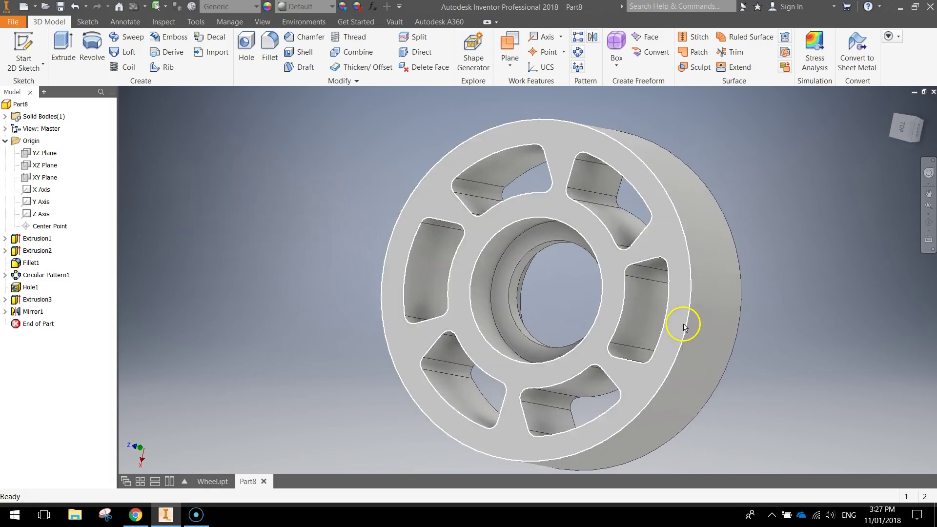
pyautogui.keyDown('shift'); pyautogui.moveTo(713, 288); pyautogui.dragTo(737, 271, button='middle'); pyautogui.keyUp('shift')
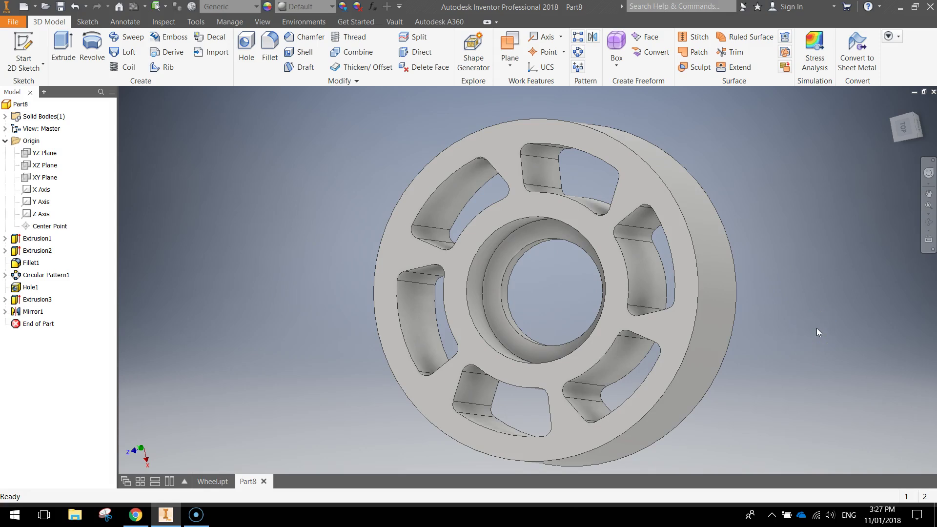
# Start a 2D sketch on the XY origin plane and rotate the view so the wheel's profile lies horizontally.
pyautogui.moveTo(581, 234); pyautogui.dragTo(548, 226, button='middle')
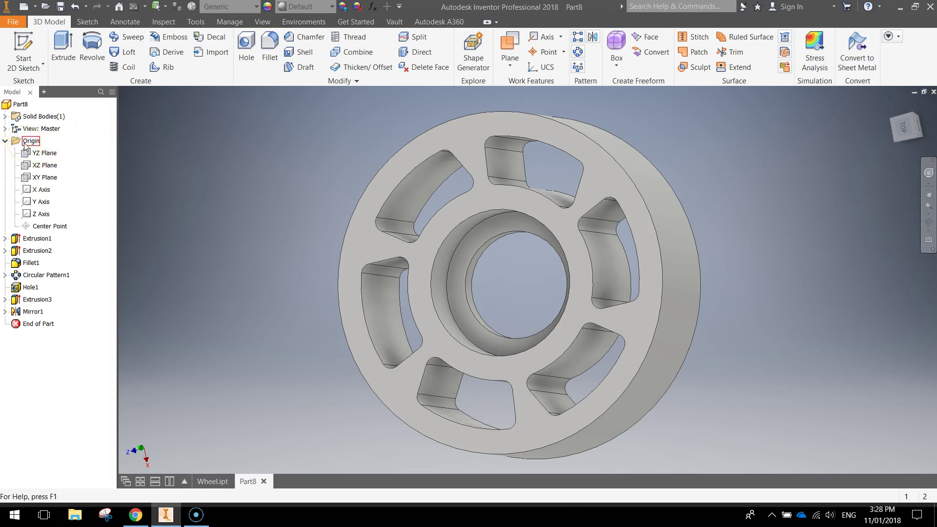
pyautogui.click(48, 179)
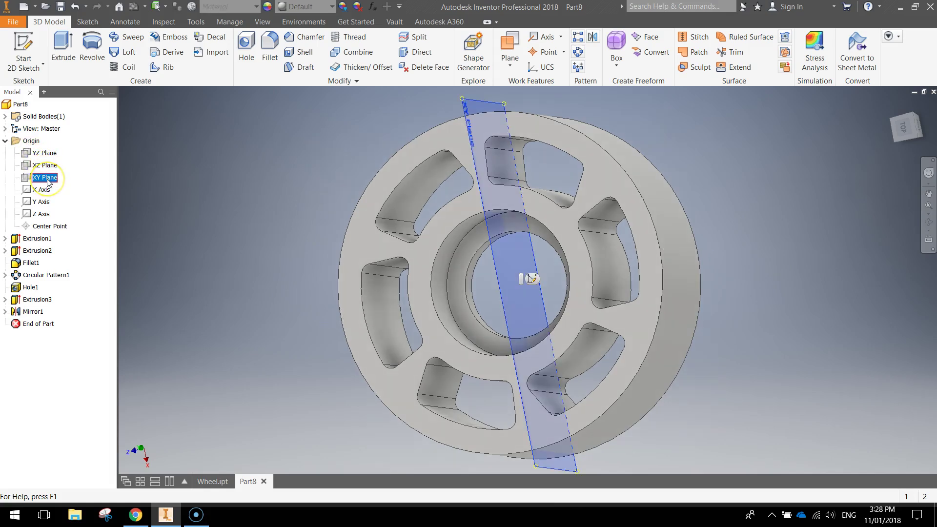
pyautogui.press('F4')
pyautogui.moveTo(627, 236)
pyautogui.mouseDown()
pyautogui.moveTo(661, 235)
pyautogui.moveTo(522, 240)
pyautogui.moveTo(621, 239)
pyautogui.mouseUp()
pyautogui.press('Escape')
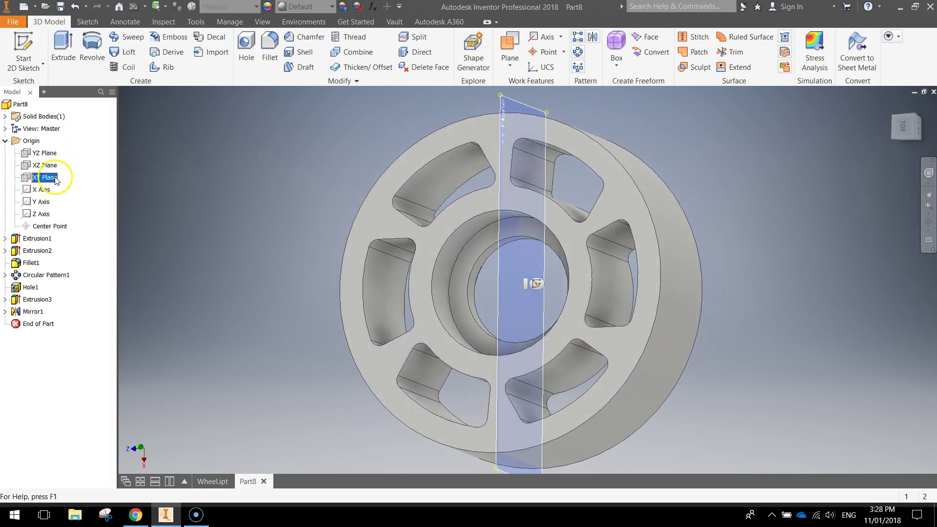
pyautogui.press('Escape')
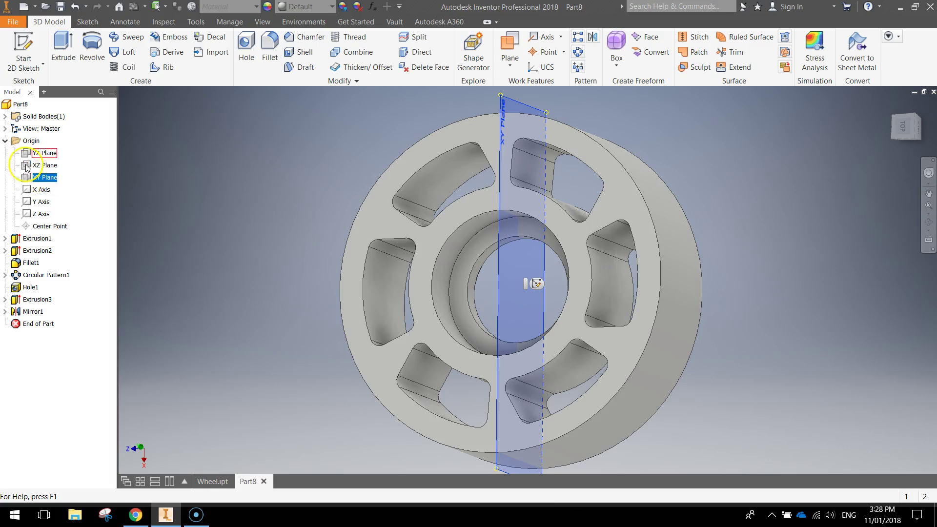
pyautogui.click(23, 41)
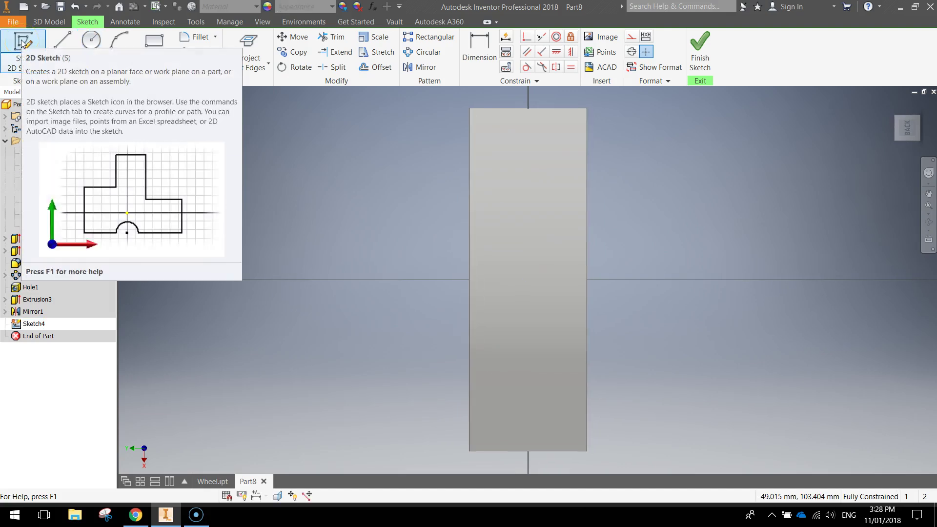
pyautogui.moveTo(903, 94)
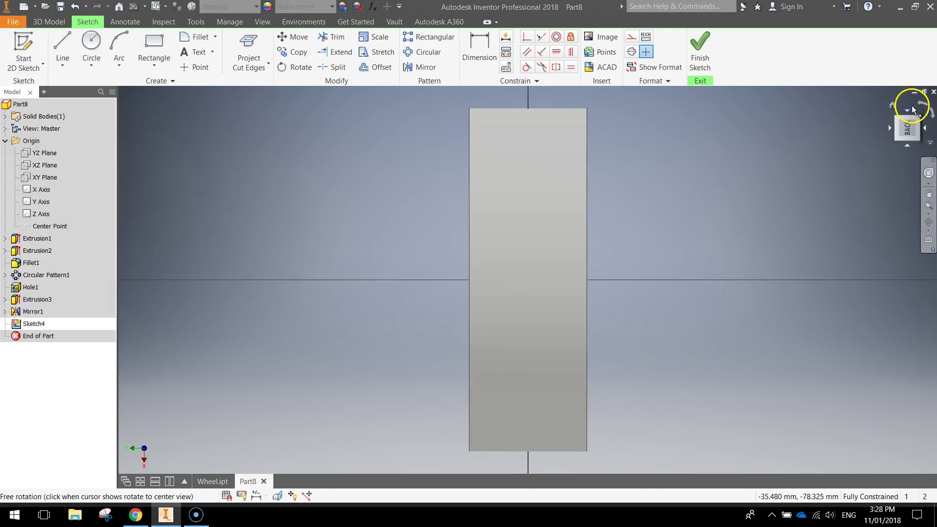
pyautogui.click(931, 113)
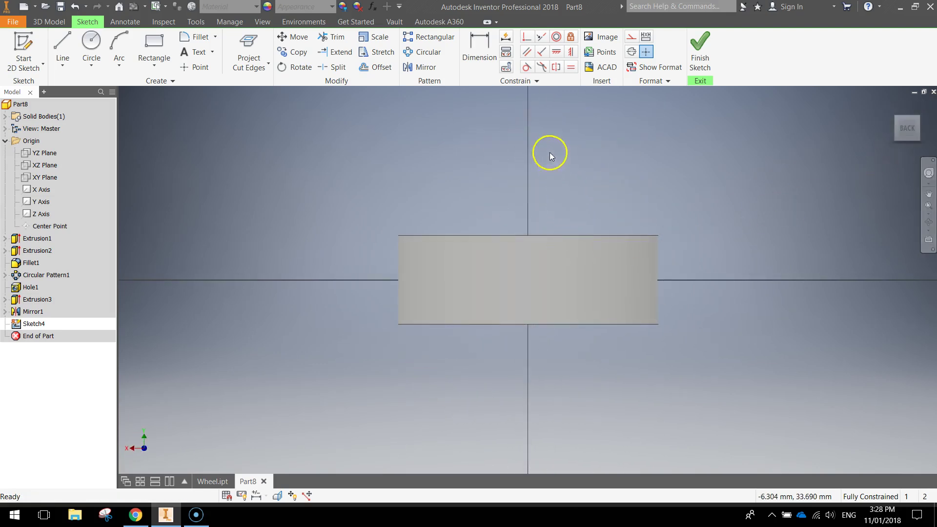
# Project the wheel's cut edges into the sketch on the XY plane.
pyautogui.click(262, 65)
pyautogui.click(261, 88)
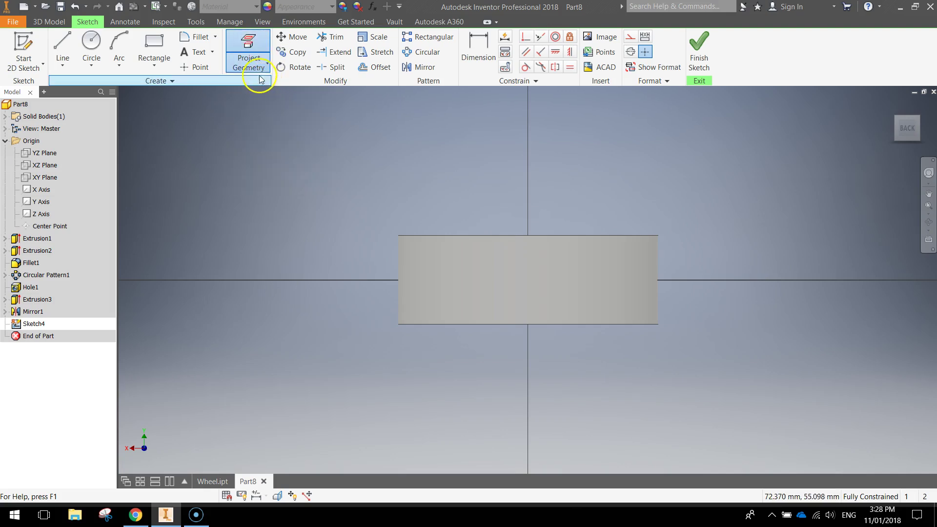
pyautogui.click(266, 66)
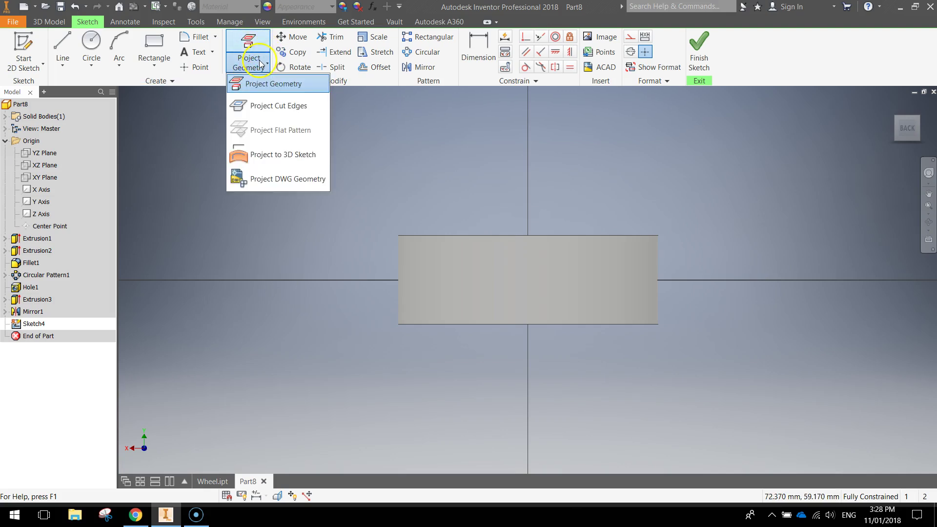
pyautogui.click(260, 108)
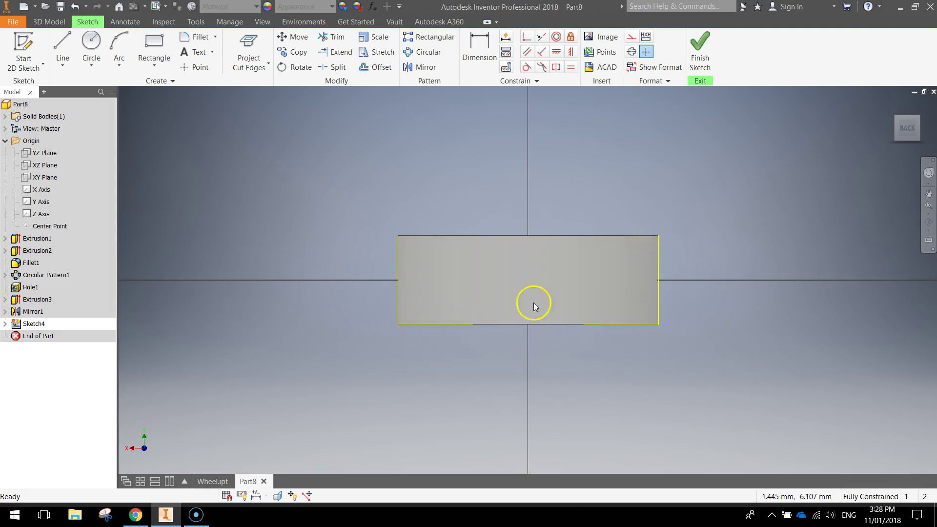
# Change the model's visual style to Wireframe to expose the projected section edges.
pyautogui.scroll(3, 455, 301)
pyautogui.scroll(-3, 503, 309)
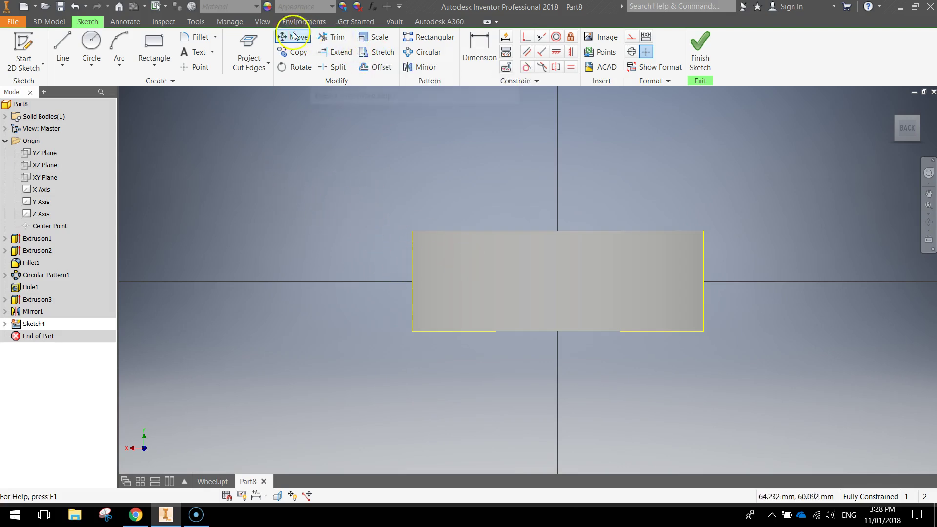
pyautogui.click(264, 23)
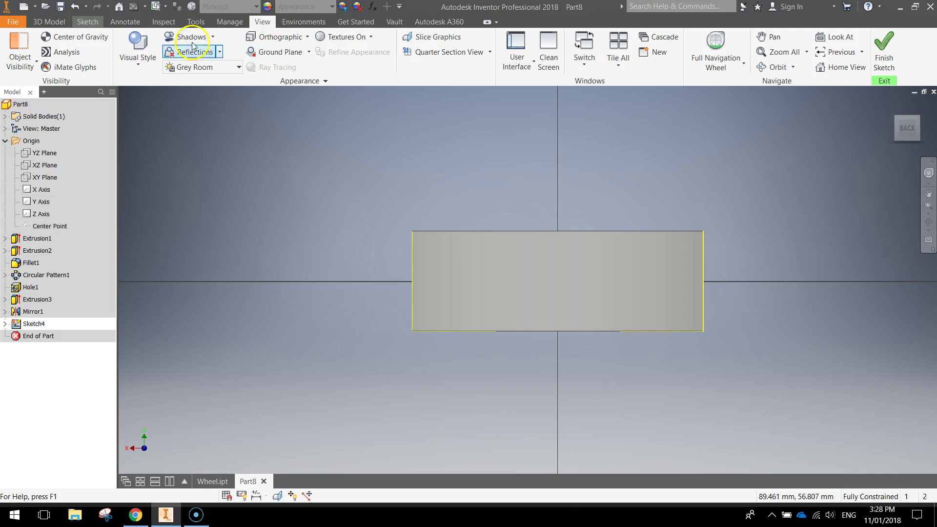
pyautogui.click(144, 66)
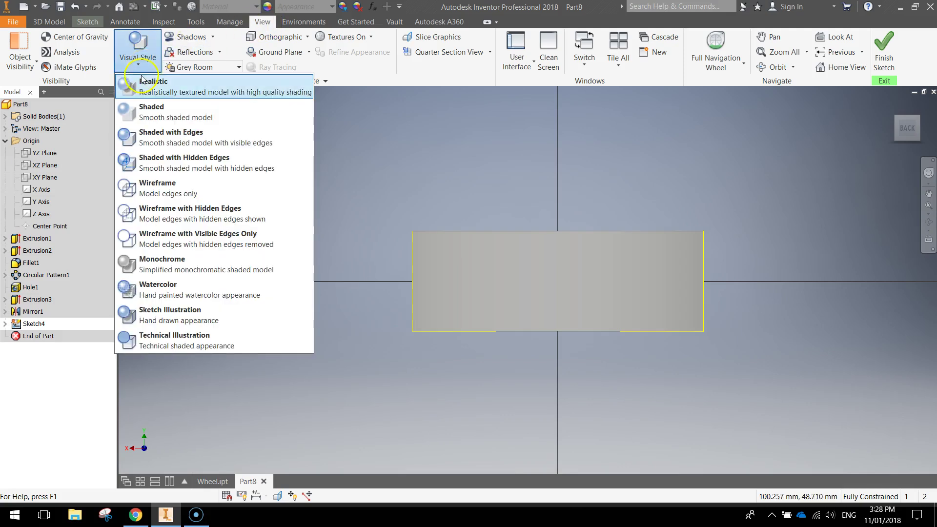
pyautogui.click(161, 194)
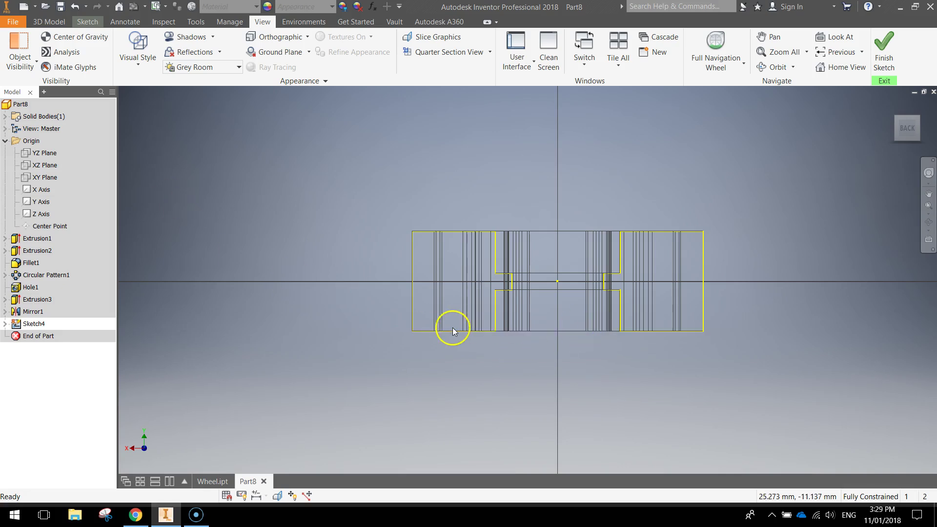
# Draw a horizontal line about 15 mm long on the lower projected edge of the wheel's section, between the outer rim and the recess.
pyautogui.scroll(3, 663, 329)
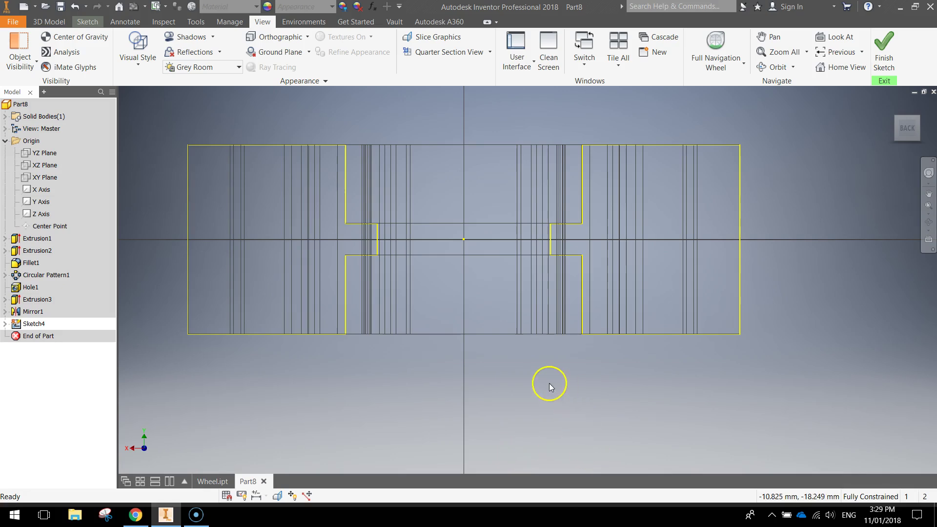
pyautogui.click(86, 21)
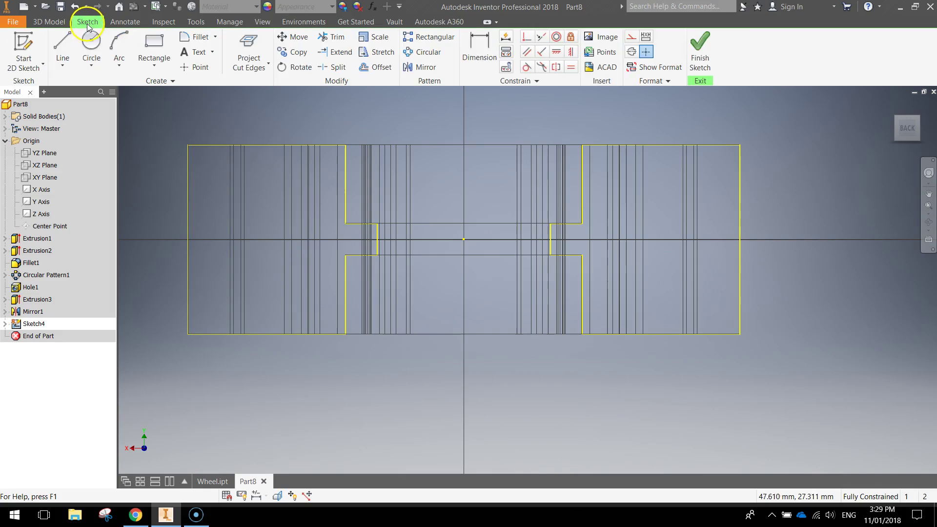
pyautogui.click(65, 38)
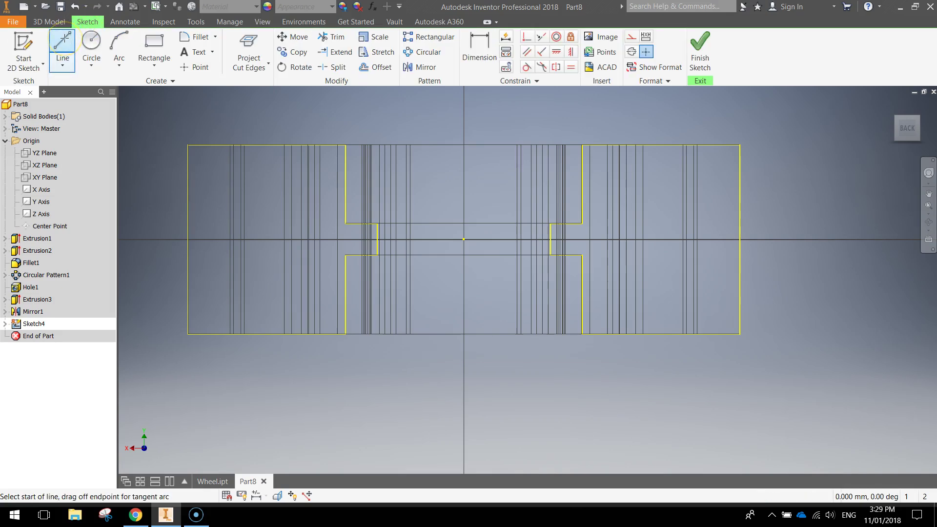
pyautogui.click(208, 334)
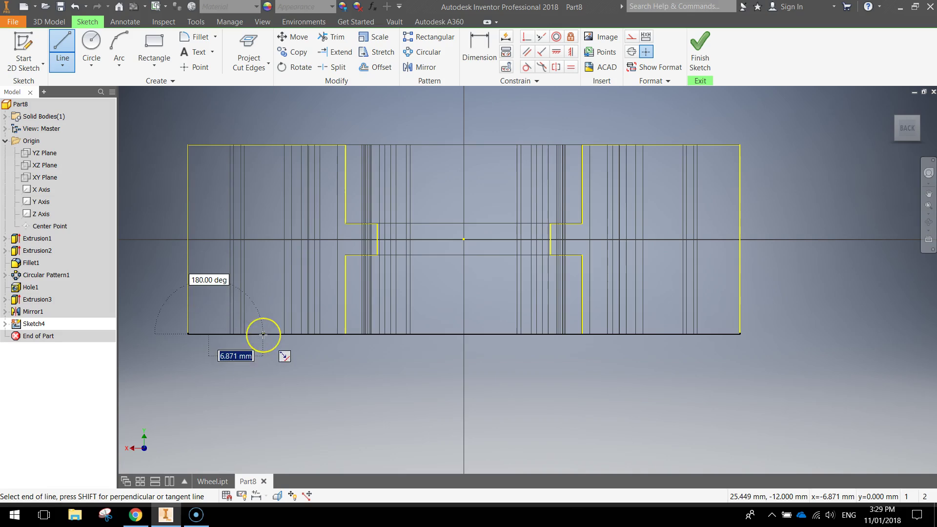
pyautogui.doubleClick(325, 334)
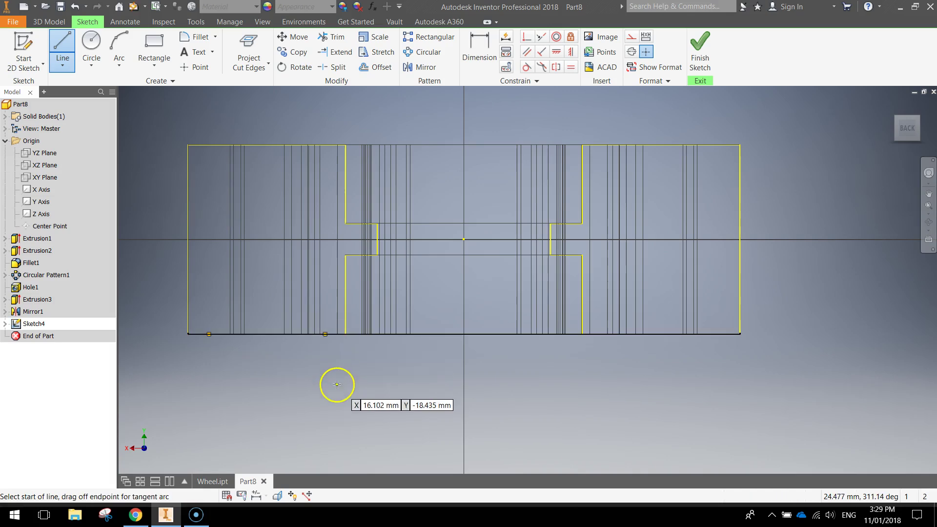
pyautogui.press('Escape')
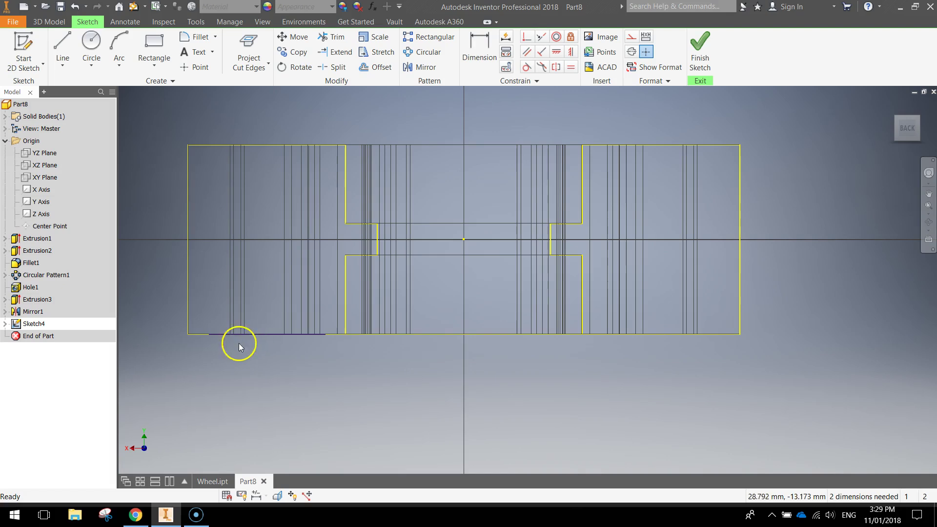
pyautogui.scroll(3, 210, 338)
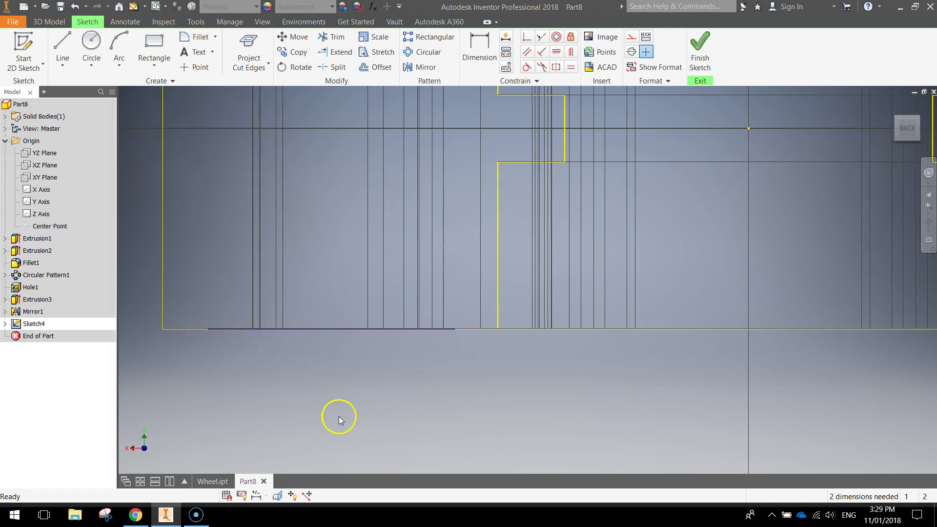
pyautogui.scroll(-2, 377, 409)
pyautogui.scroll(-2, 377, 411)
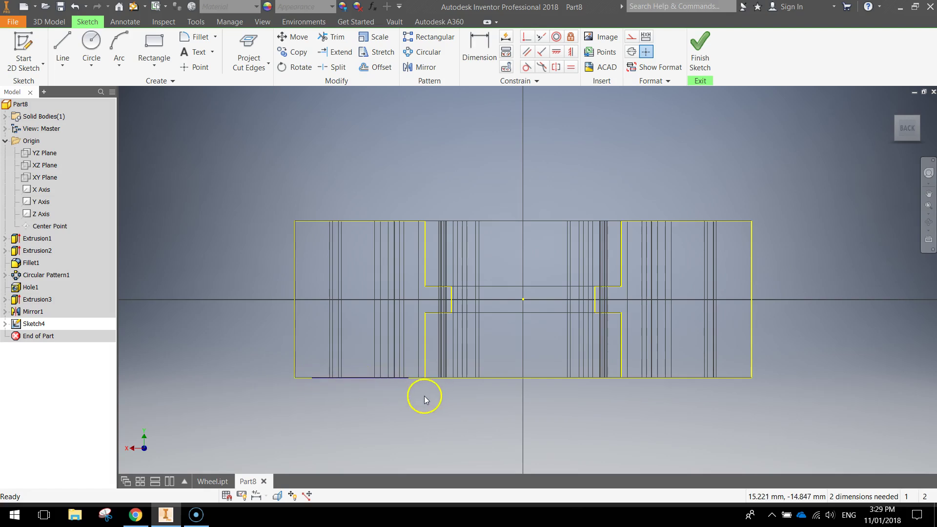
# Draw a three-point arc with a 15 mm radius between the line's endpoints, bulging into the wheel, and finish the sketch.
pyautogui.click(116, 45)
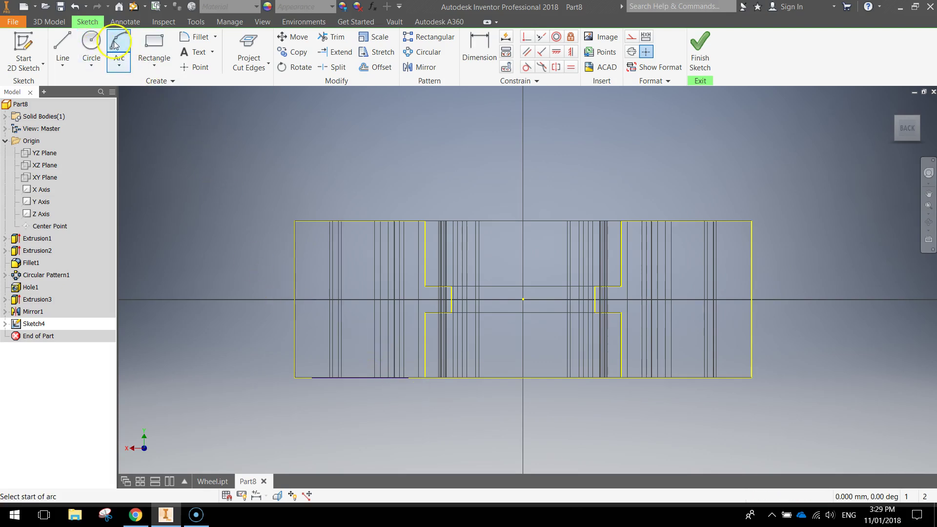
pyautogui.click(313, 376)
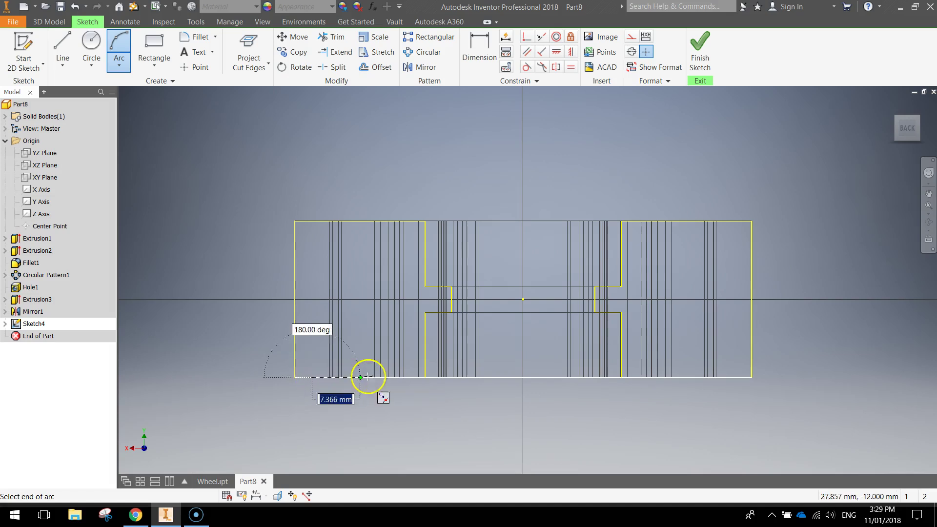
pyautogui.click(408, 376)
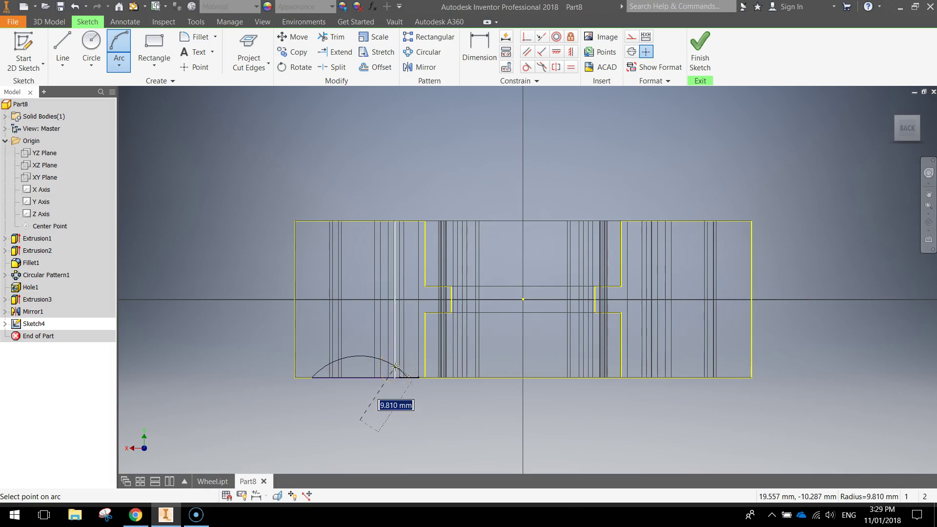
pyautogui.write('15')
pyautogui.press('Return')
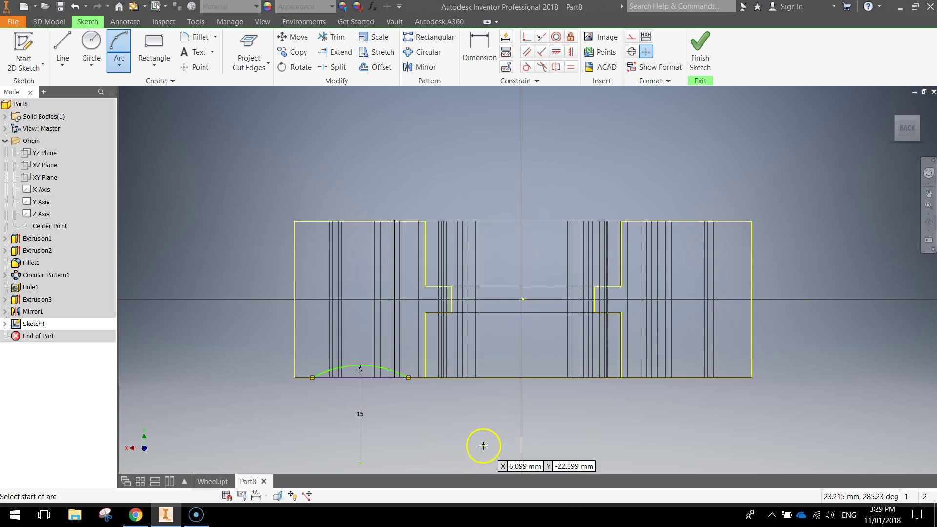
pyautogui.scroll(3, 429, 418)
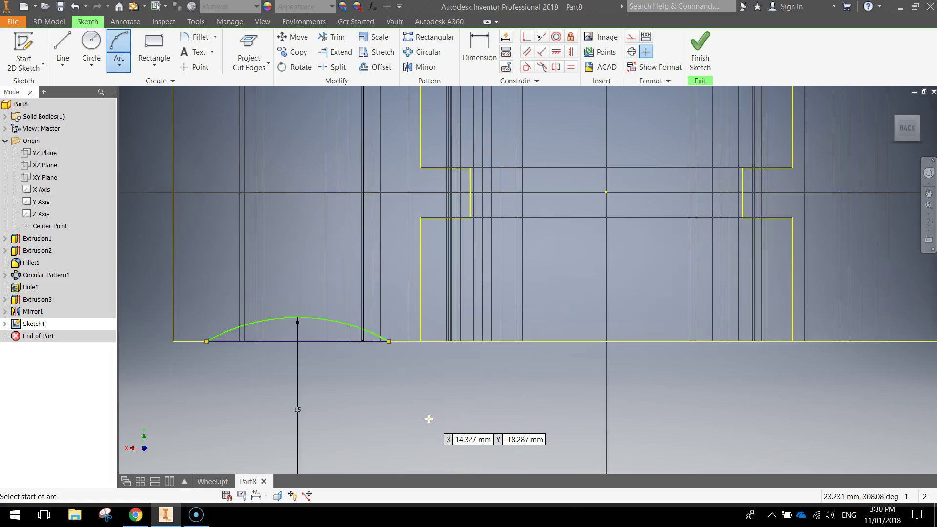
pyautogui.scroll(-3, 429, 418)
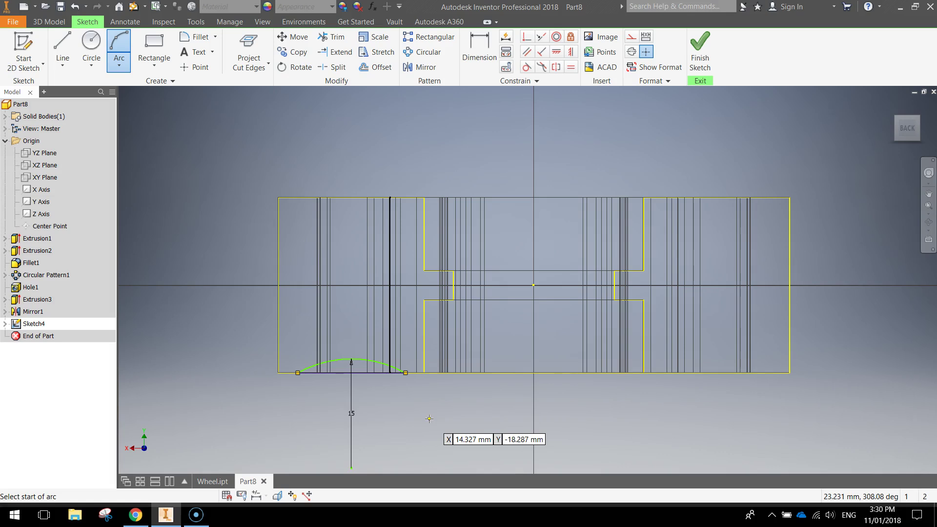
pyautogui.click(696, 45)
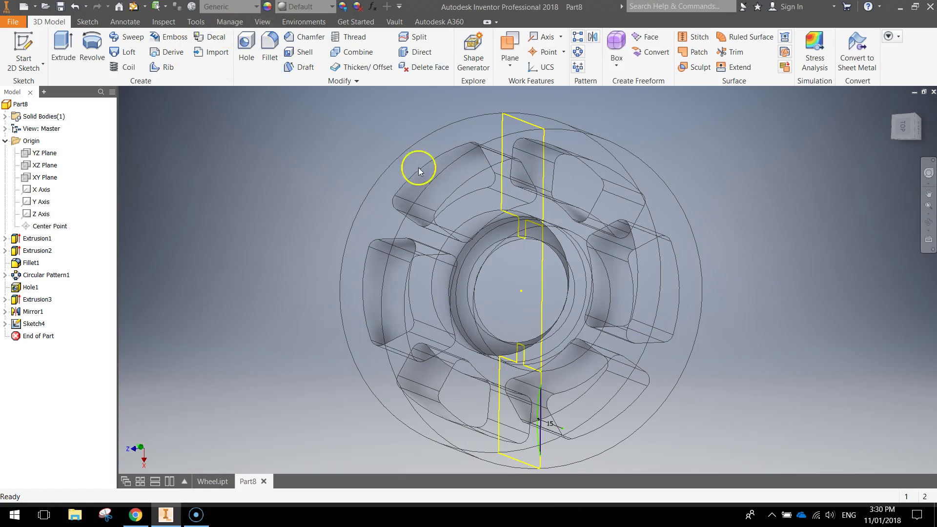
# Revolve the arc segment profile fully around the Y axis as a cut to form a ring-shaped groove in the wheel's face.
pyautogui.keyDown('shift'); pyautogui.moveTo(477, 401); pyautogui.dragTo(316, 359, button='middle'); pyautogui.keyUp('shift')
pyautogui.keyDown('shift'); pyautogui.moveTo(671, 239); pyautogui.dragTo(767, 251, button='middle'); pyautogui.keyUp('shift')
pyautogui.moveTo(911, 125); pyautogui.dragTo(911, 125)
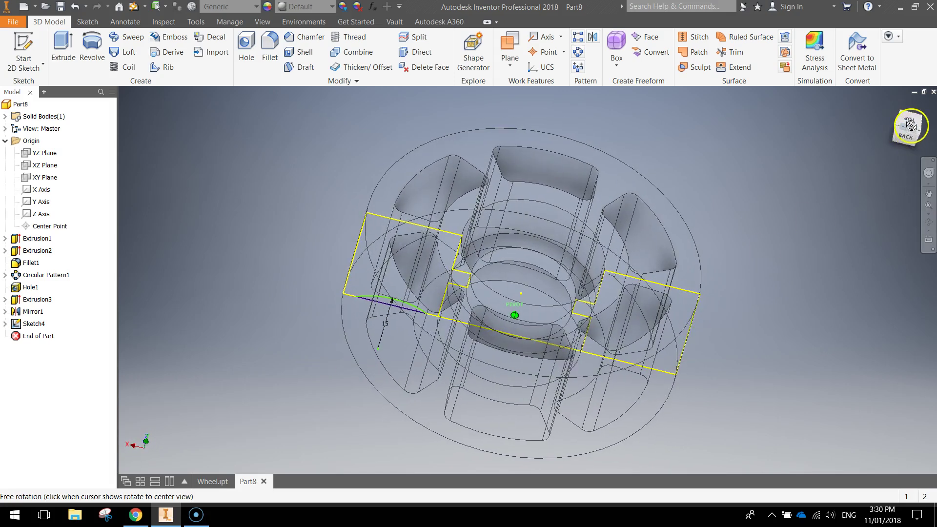
pyautogui.keyDown('shift'); pyautogui.moveTo(614, 327); pyautogui.dragTo(639, 314, button='middle'); pyautogui.keyUp('shift')
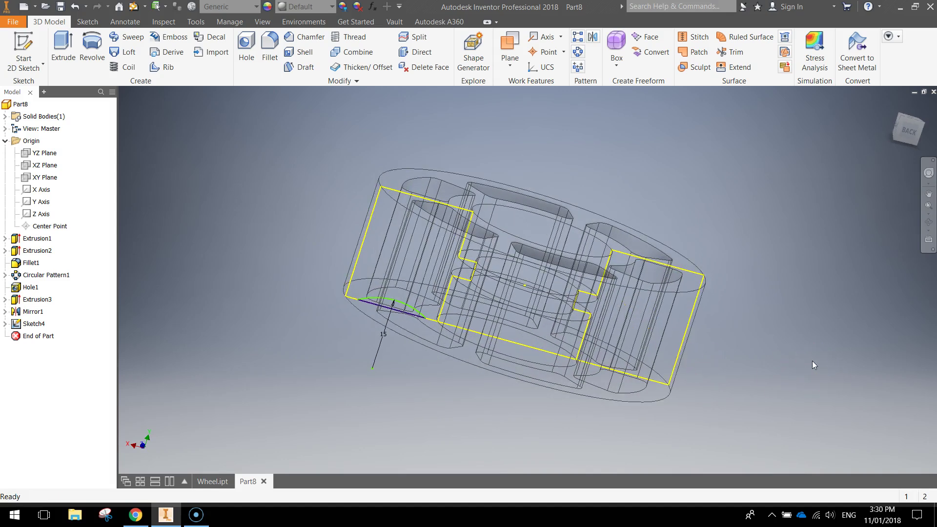
pyautogui.scroll(-3, 283, 349)
pyautogui.keyDown('shift'); pyautogui.moveTo(386, 262); pyautogui.dragTo(314, 251, button='middle'); pyautogui.keyUp('shift')
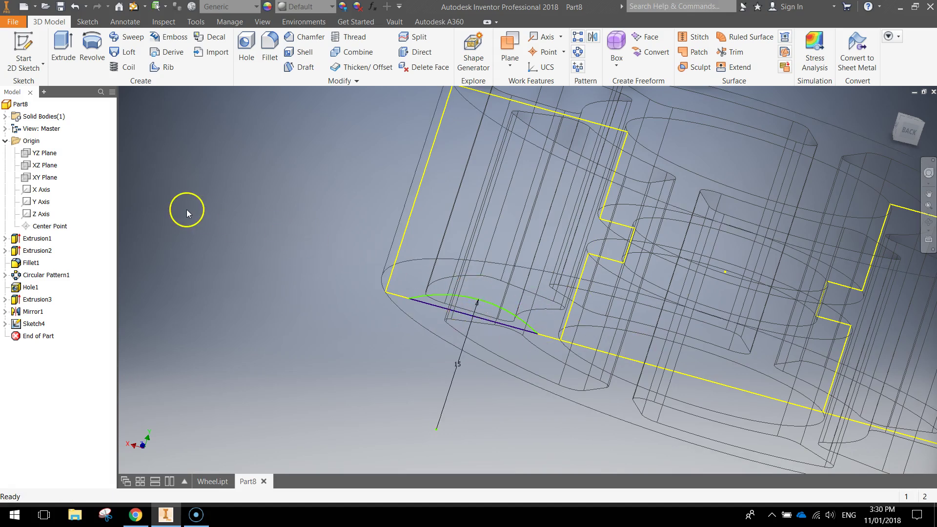
pyautogui.click(91, 43)
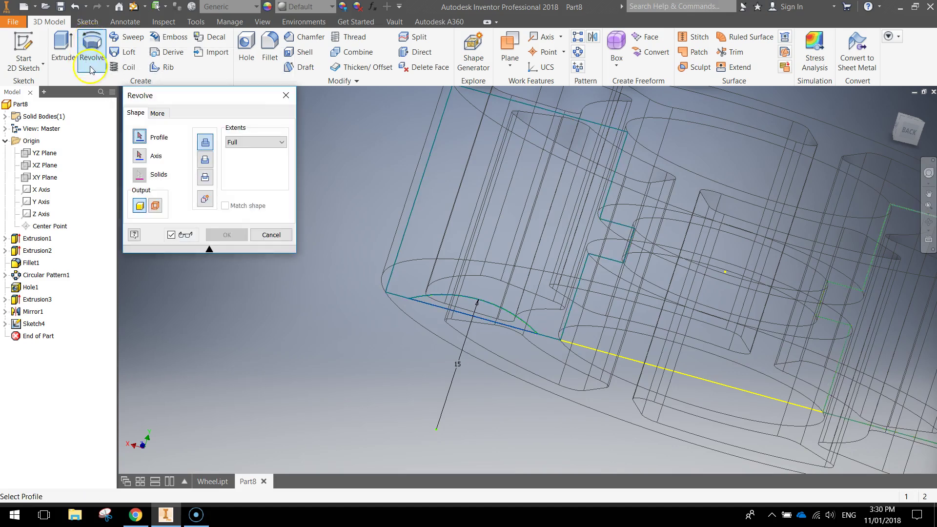
pyautogui.click(462, 302)
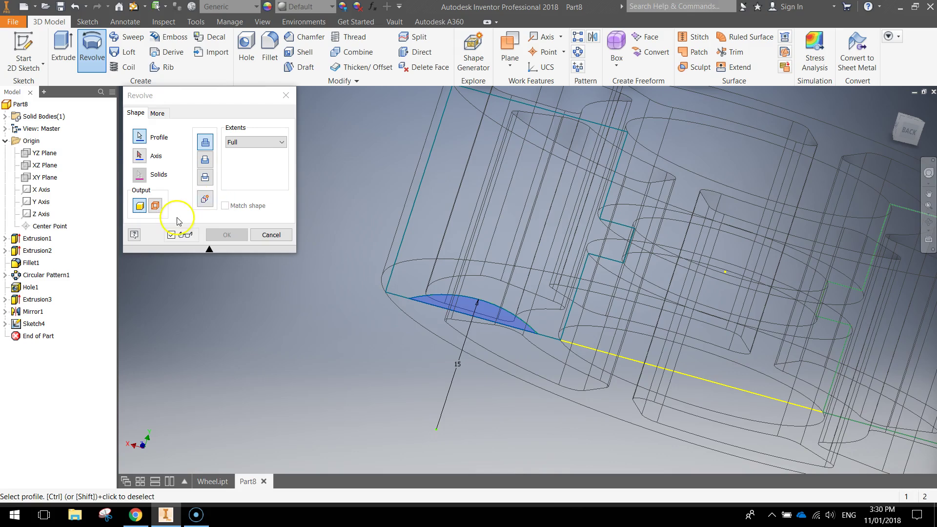
pyautogui.click(141, 157)
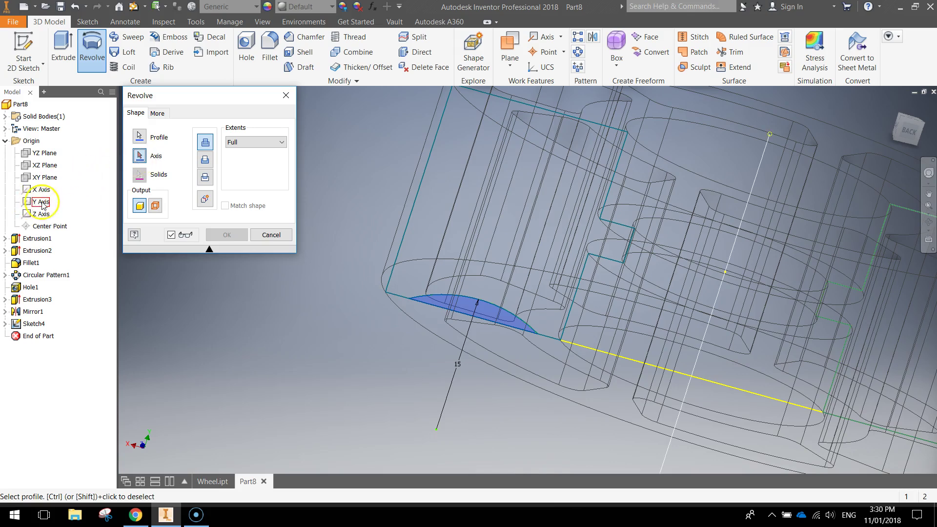
pyautogui.click(35, 202)
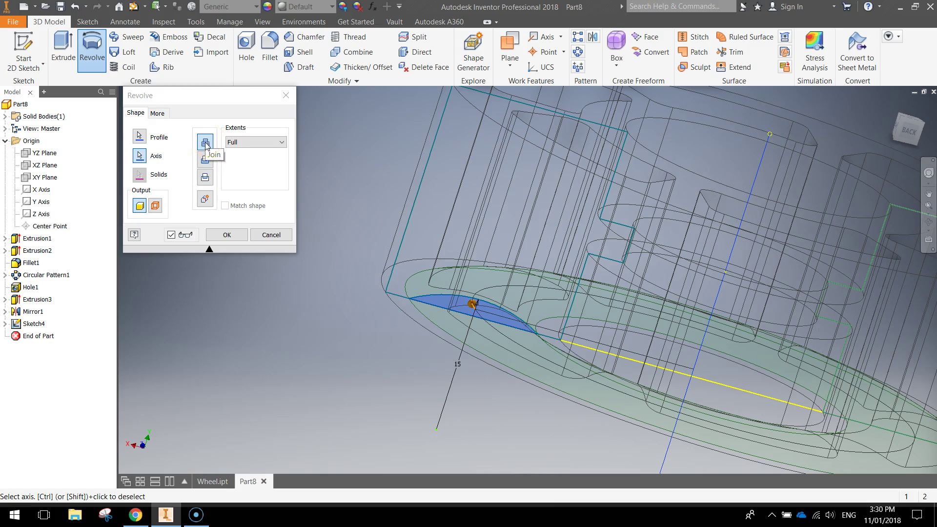
pyautogui.click(205, 160)
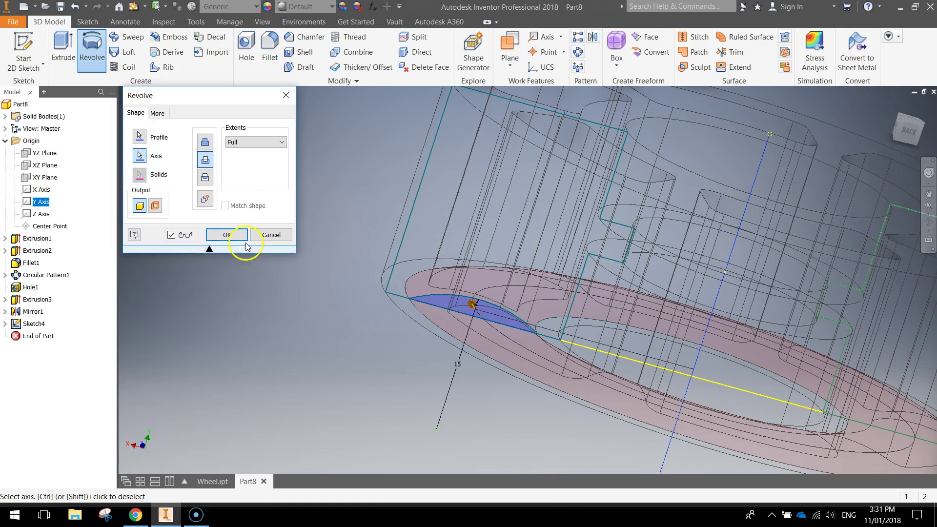
pyautogui.click(217, 234)
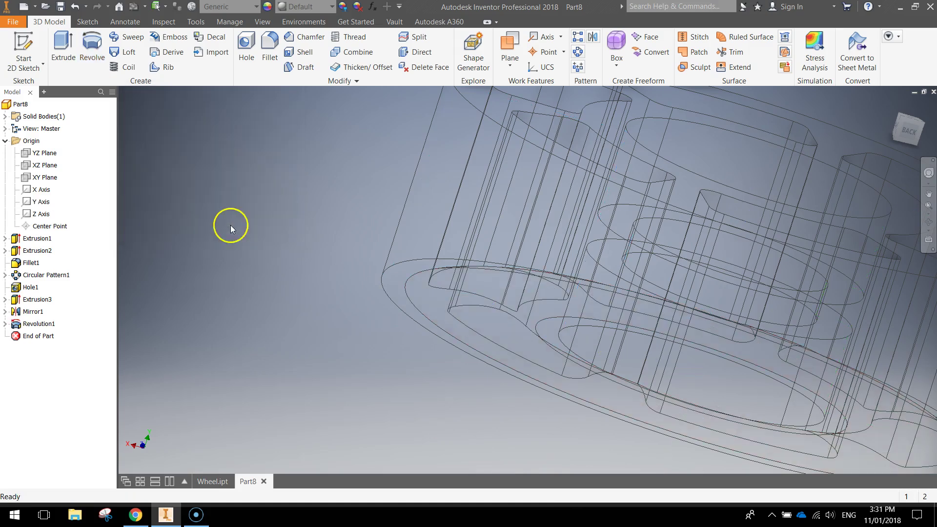
# Open the choice of visual styles for the model.
pyautogui.click(262, 22)
pyautogui.click(139, 55)
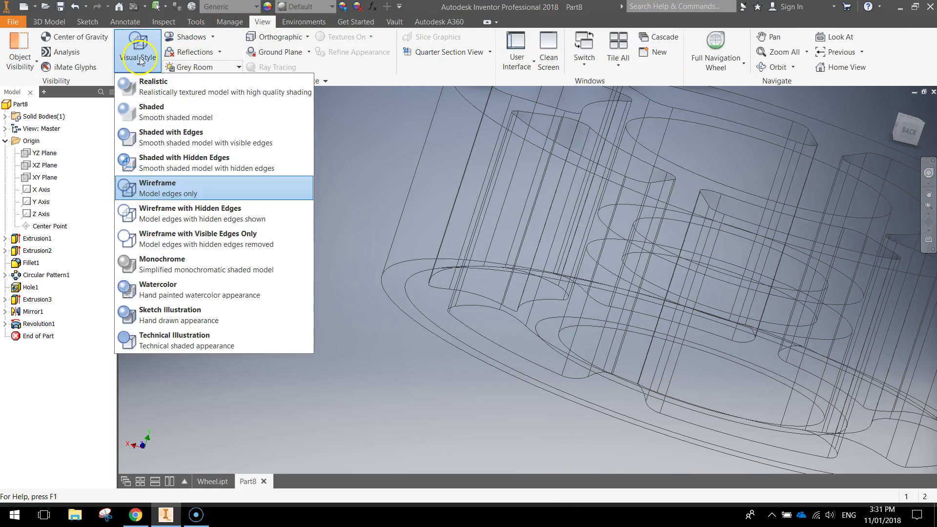